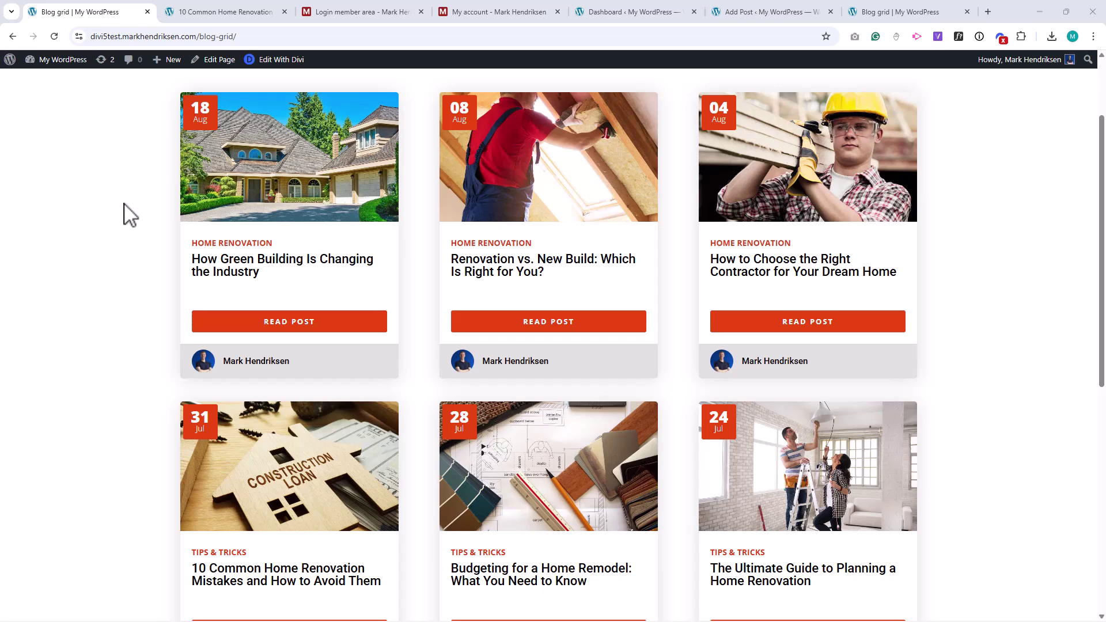
# View the '10 Common Home Renovation Mistakes and How to Avoid Them' post down to its comment form
pyautogui.click(245, 12)
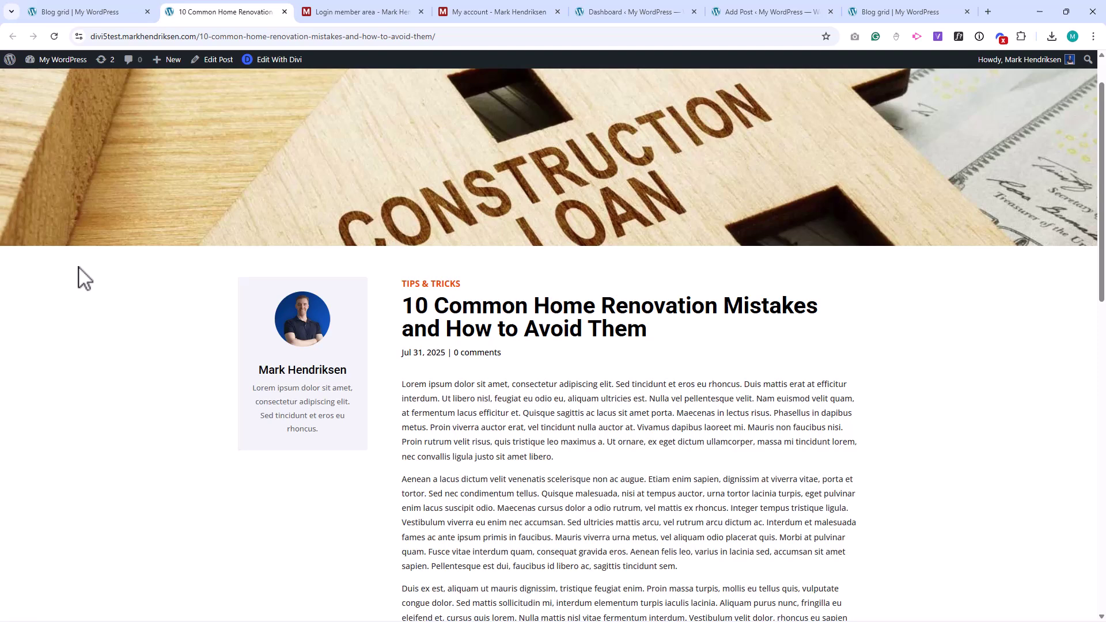
pyautogui.scroll(-8, 80, 279)
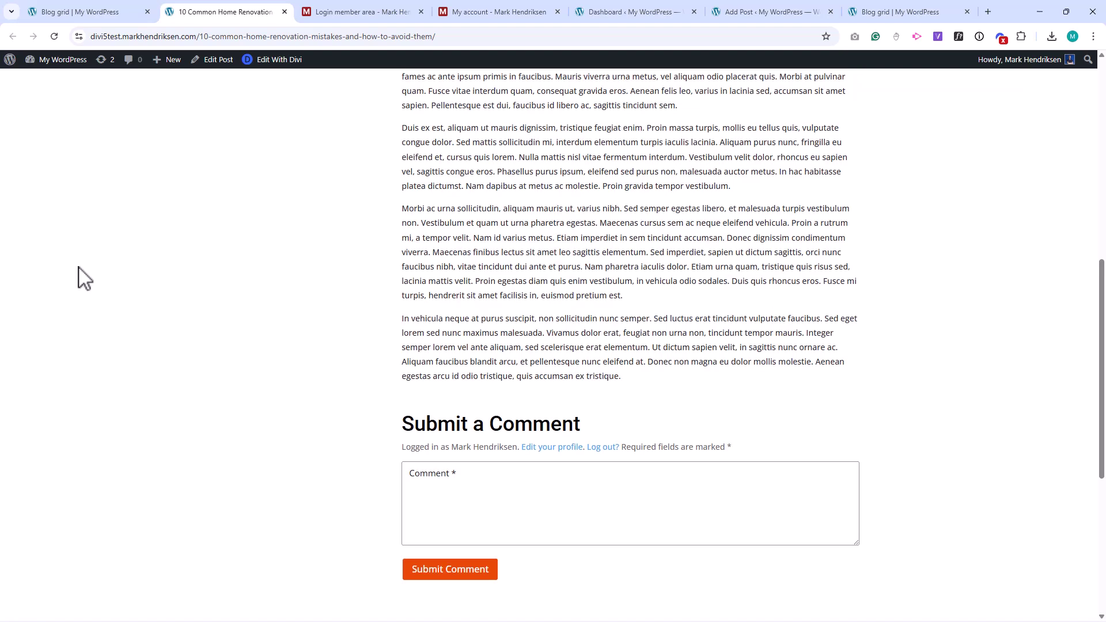
# Go from the member login area through My account to the Free Membership page's Divi 5 Blog Grid card
pyautogui.click(351, 12)
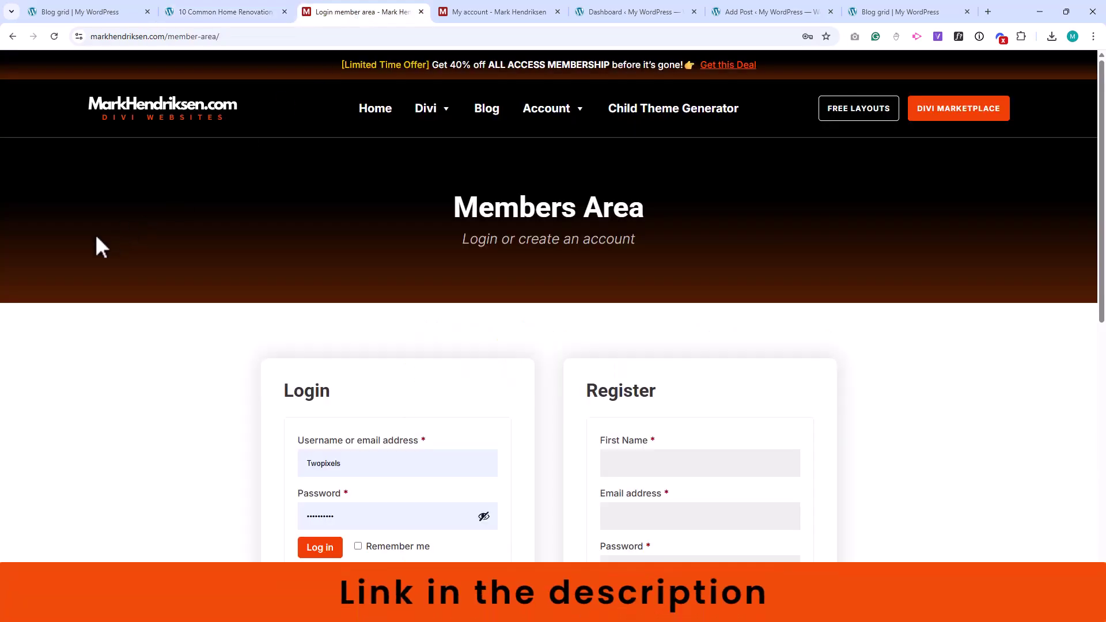
pyautogui.scroll(-3, 96, 235)
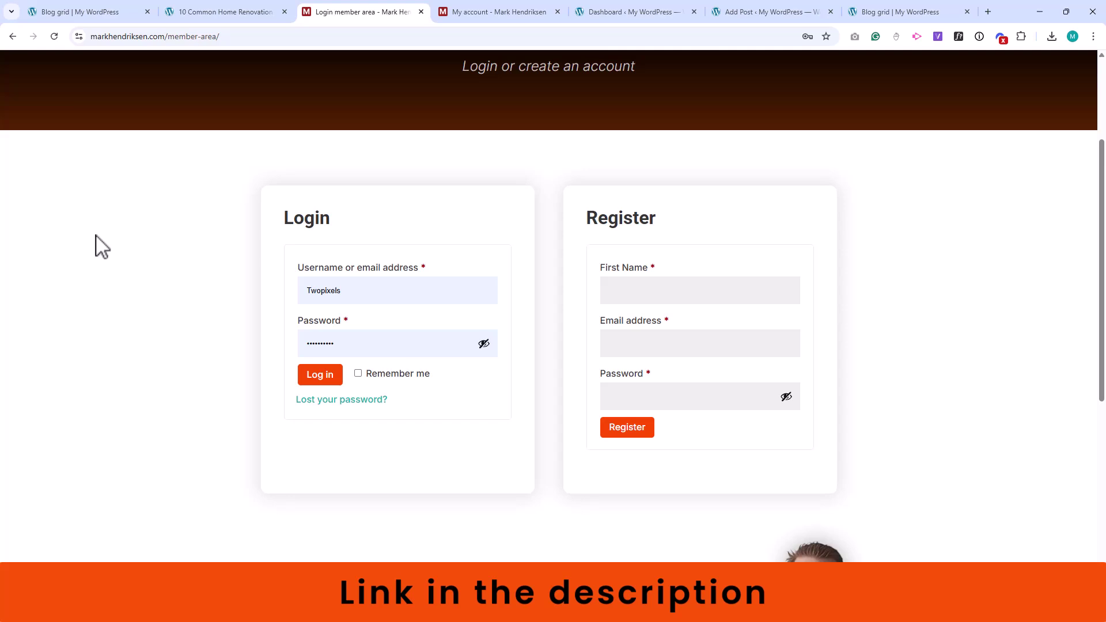
pyautogui.click(506, 13)
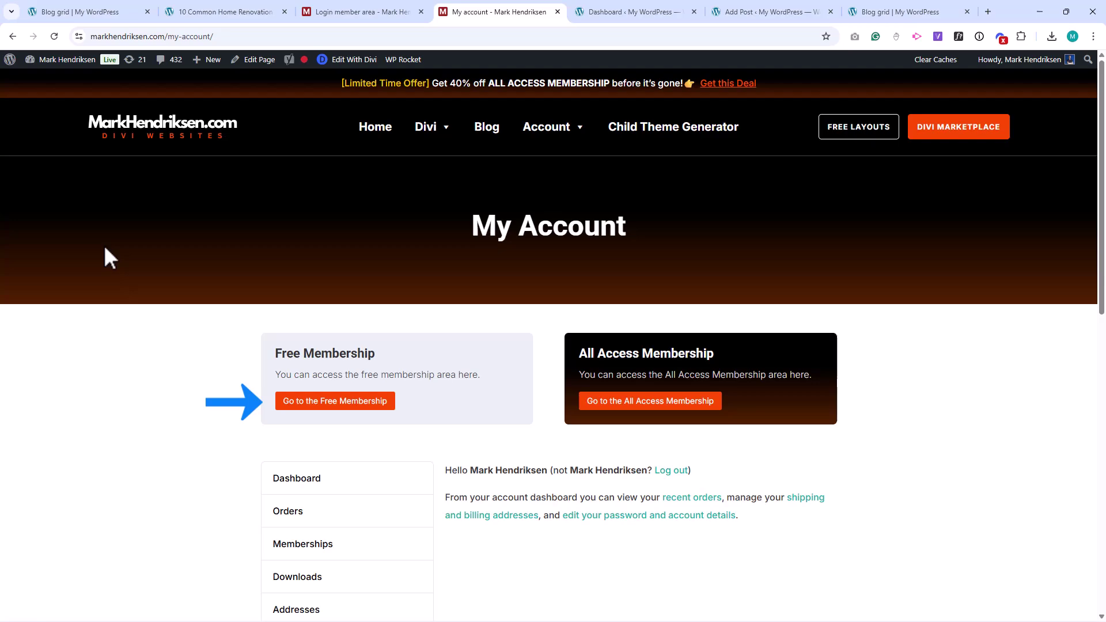
pyautogui.click(362, 403)
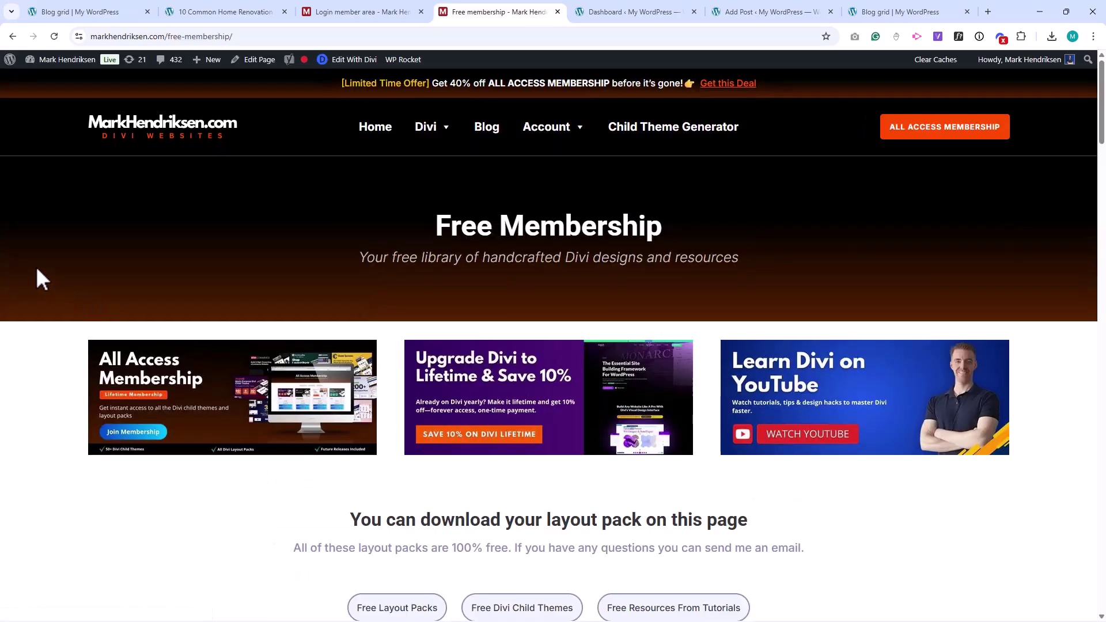
pyautogui.scroll(-8, 36, 266)
pyautogui.scroll(-20, 36, 267)
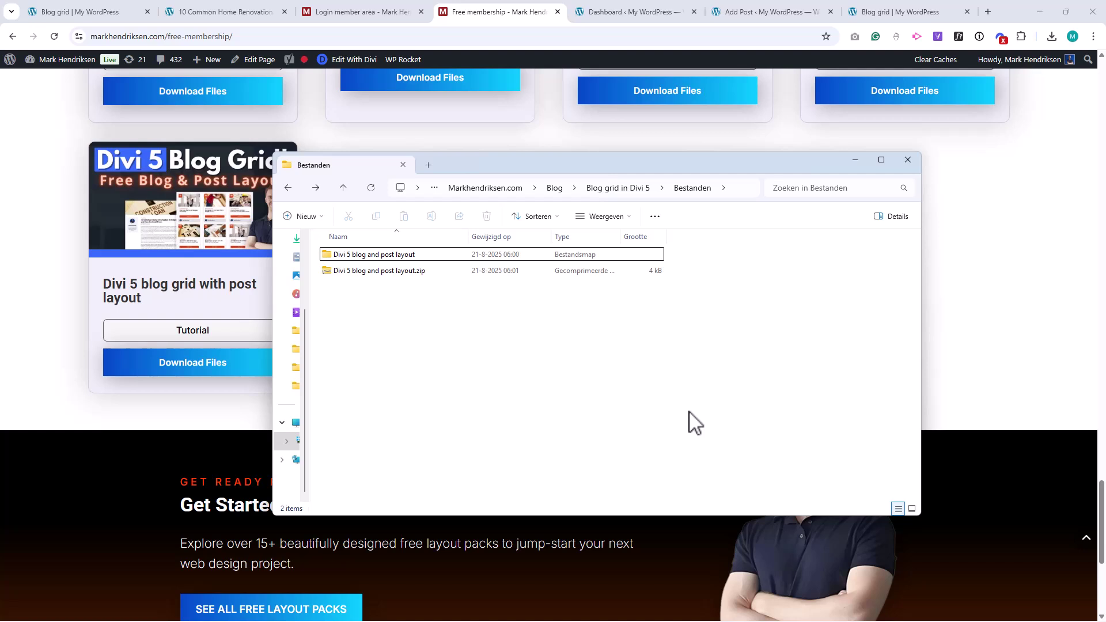
# Check the .json file in the Divi 5 blog and post layout folder, then minimize File Explorer
pyautogui.doubleClick(398, 257)
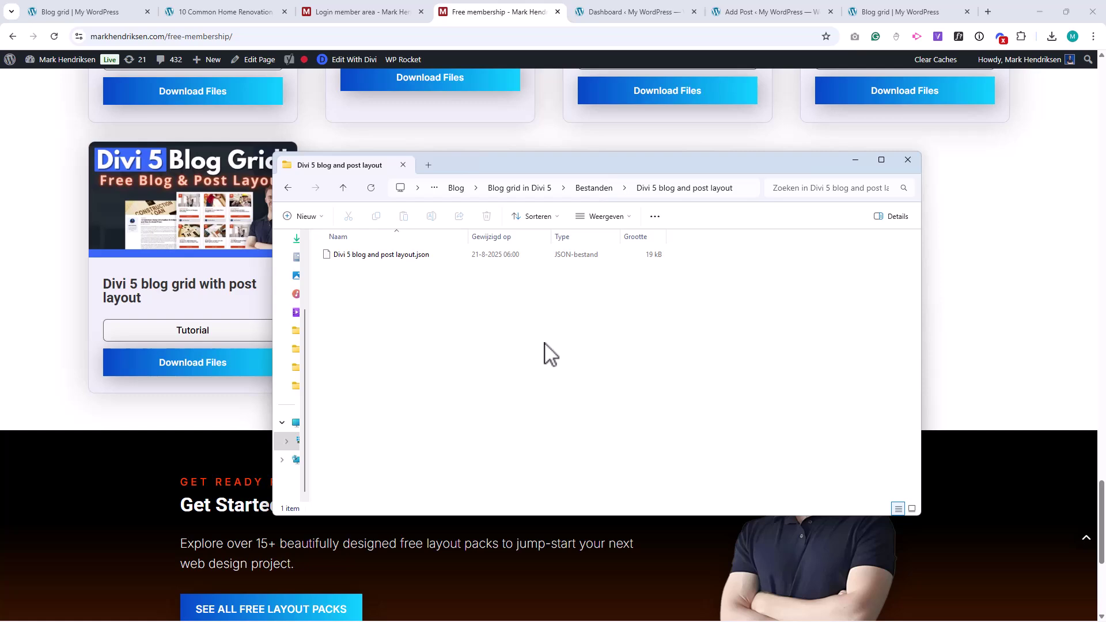
pyautogui.click(856, 160)
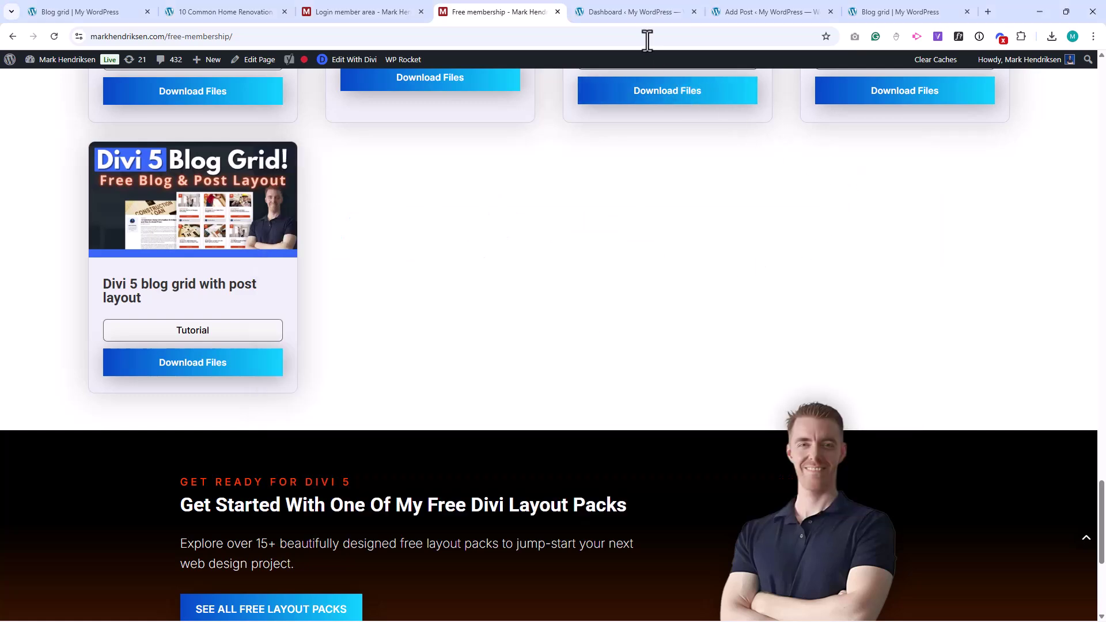
# Import the Divi 5 blog and post layout.json file through the Divi Library's Import & Export
pyautogui.click(637, 12)
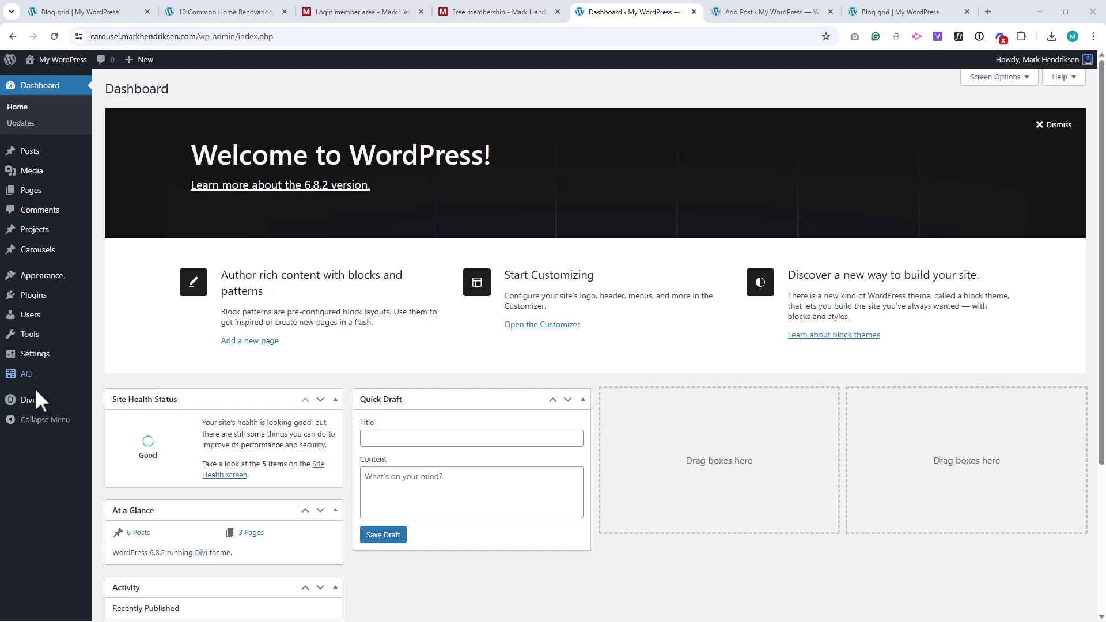
pyautogui.moveTo(29, 405)
pyautogui.click(136, 500)
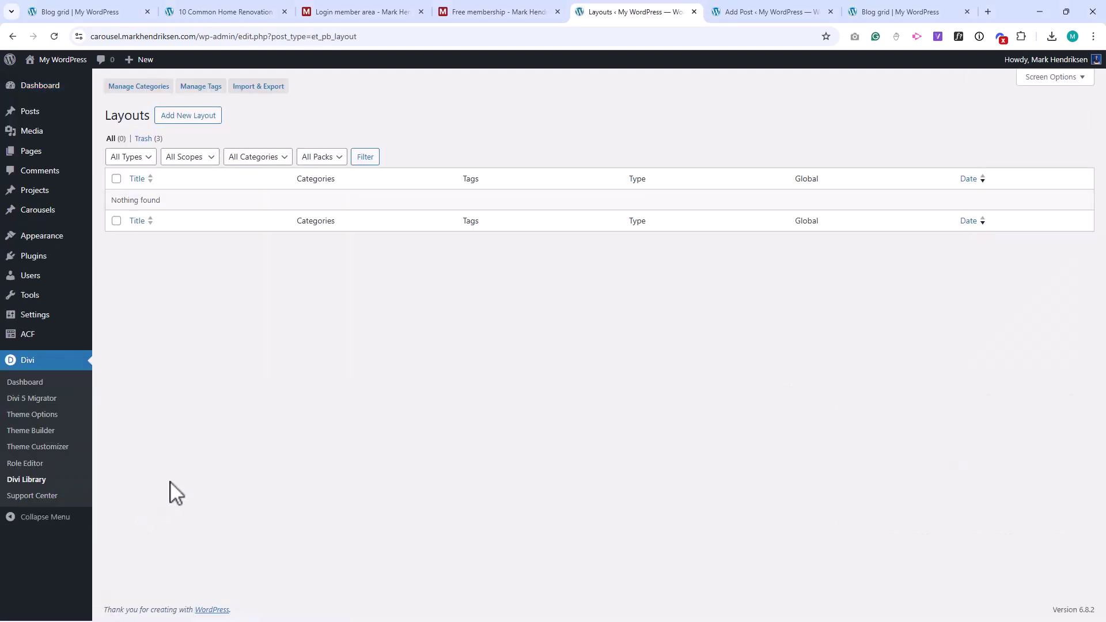
pyautogui.click(283, 90)
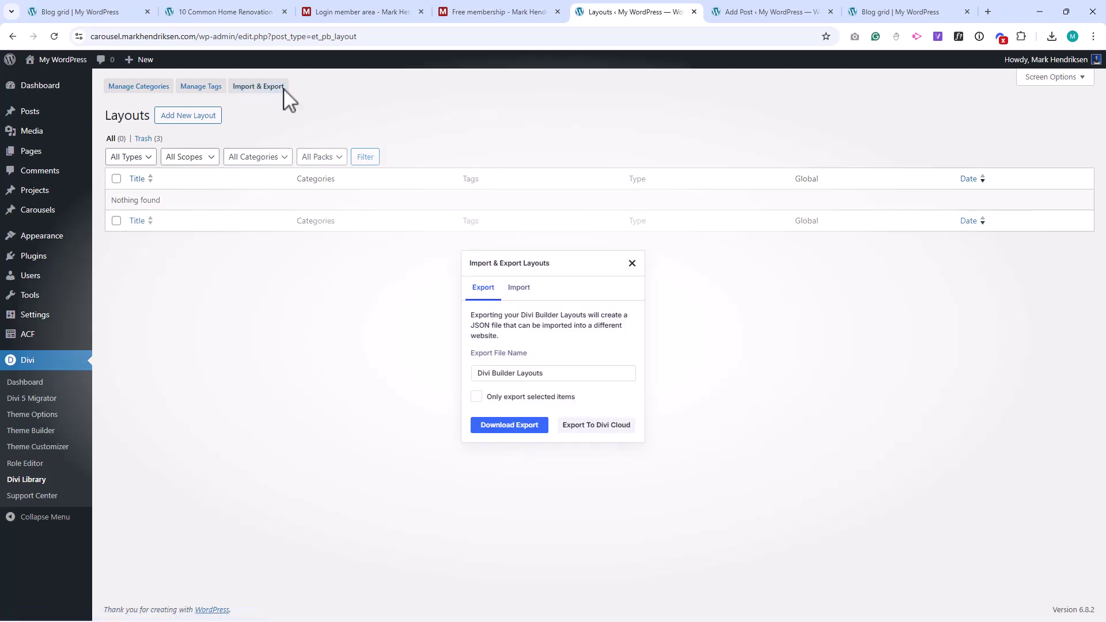
pyautogui.click(526, 292)
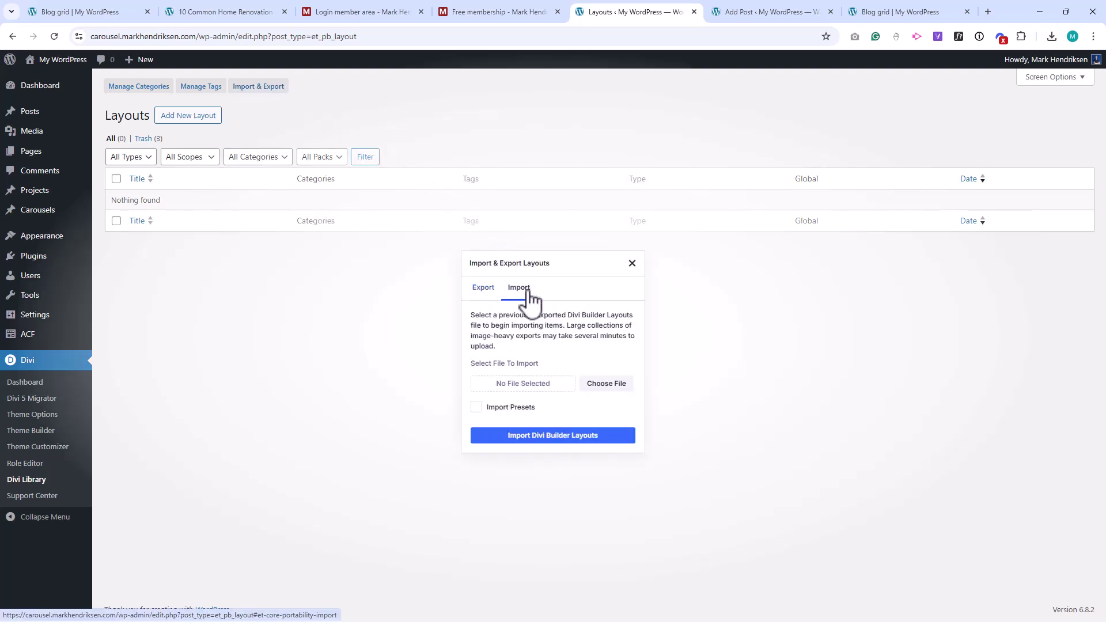
pyautogui.click(603, 383)
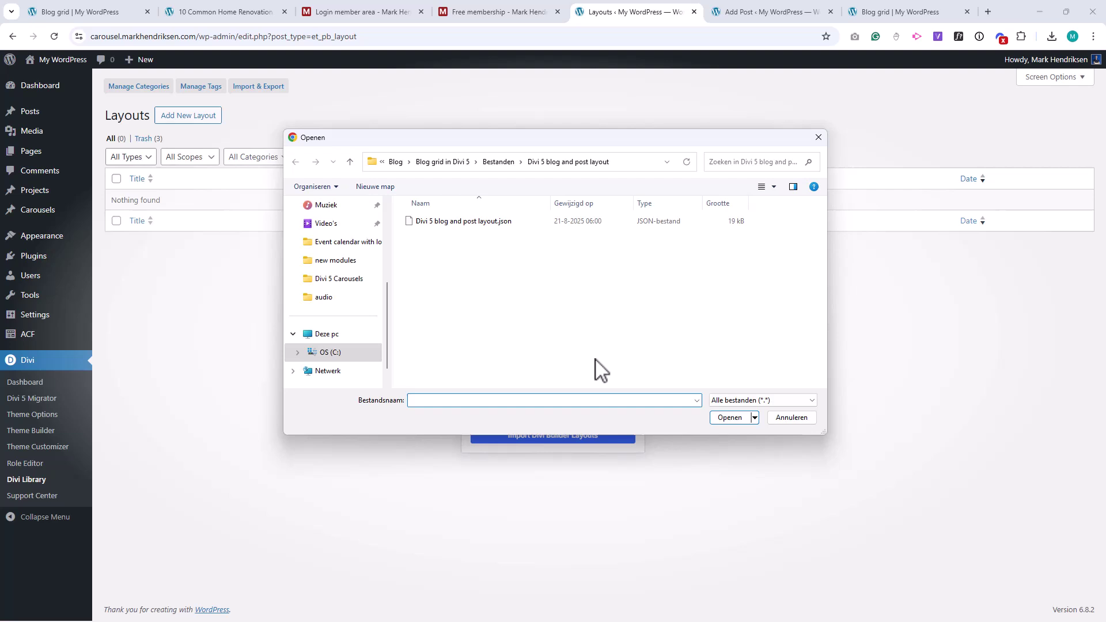
pyautogui.click(492, 224)
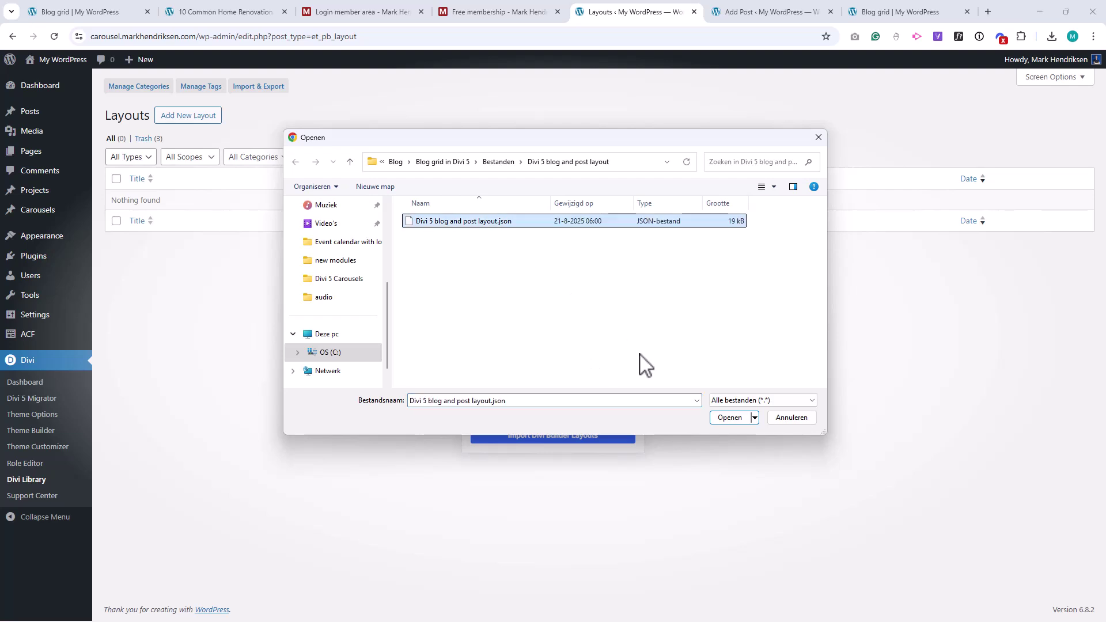
pyautogui.click(727, 418)
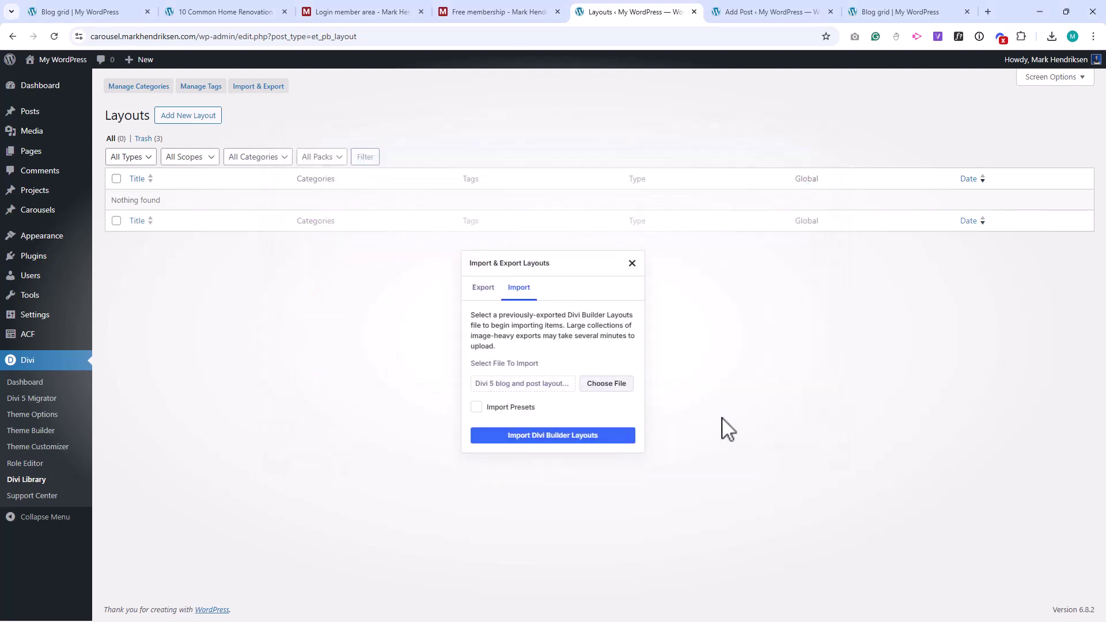
pyautogui.click(608, 438)
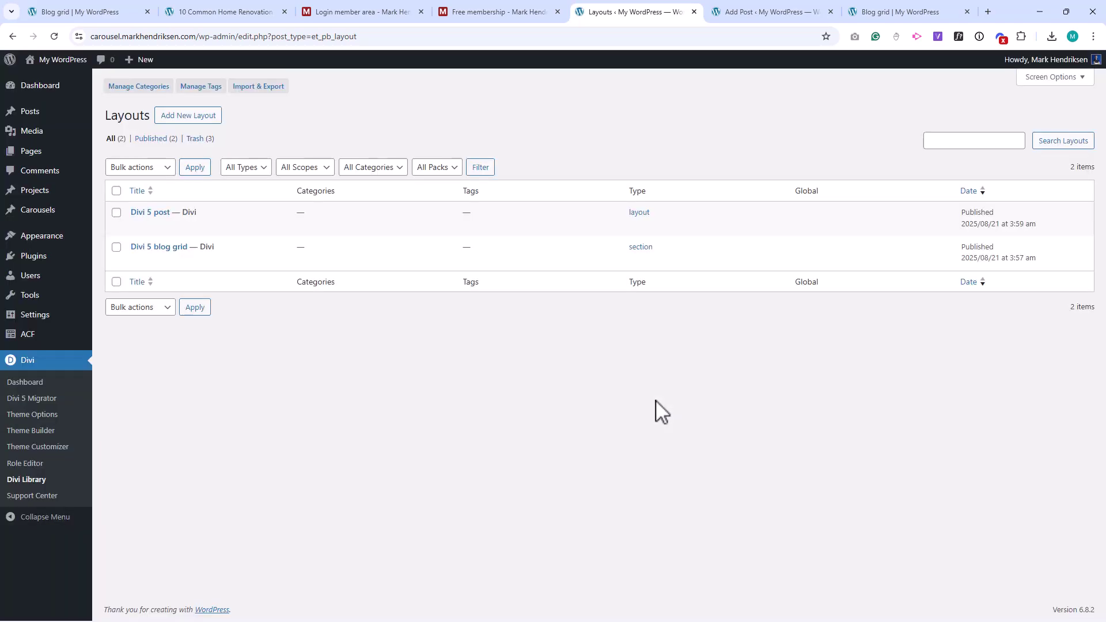
# Review the posts list, open a new draft in the default editor, then view the empty Blog grid page
pyautogui.click(34, 112)
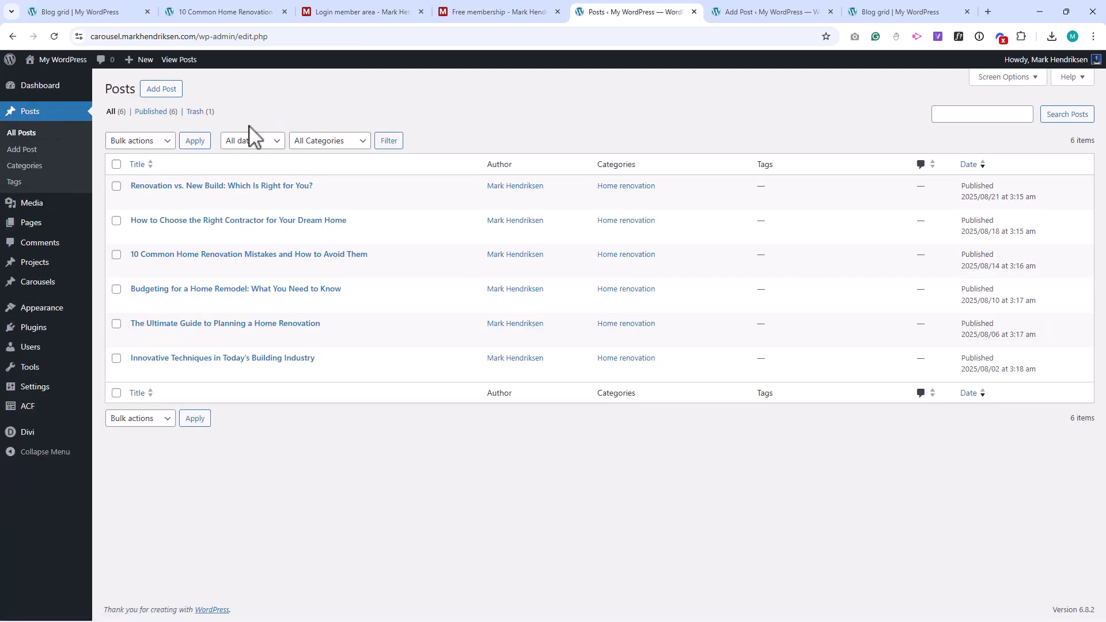
pyautogui.click(137, 200)
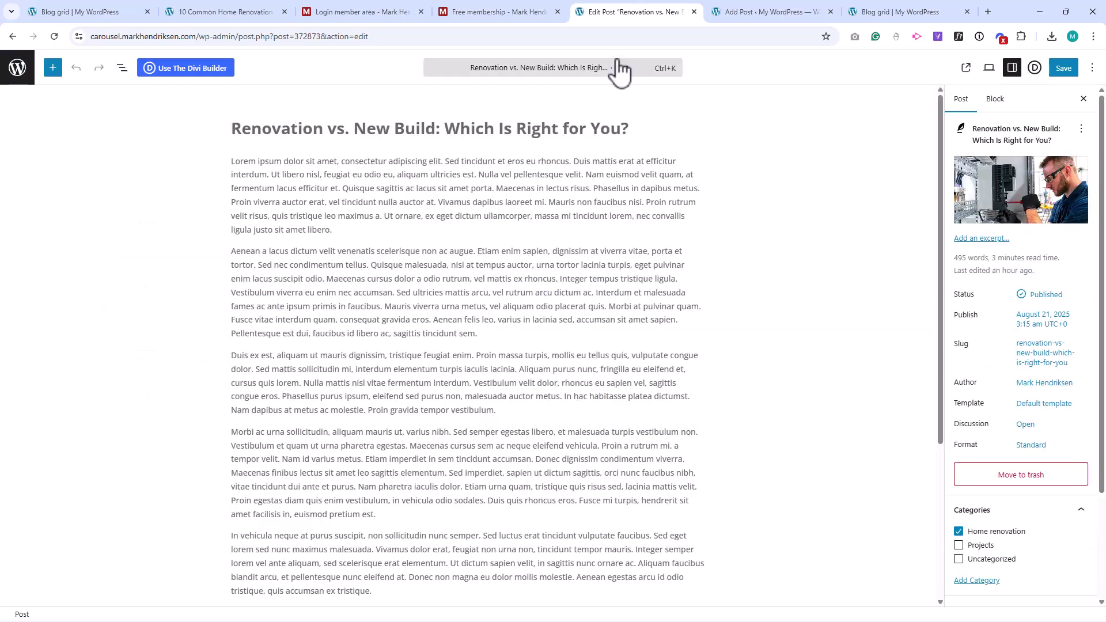
pyautogui.click(767, 14)
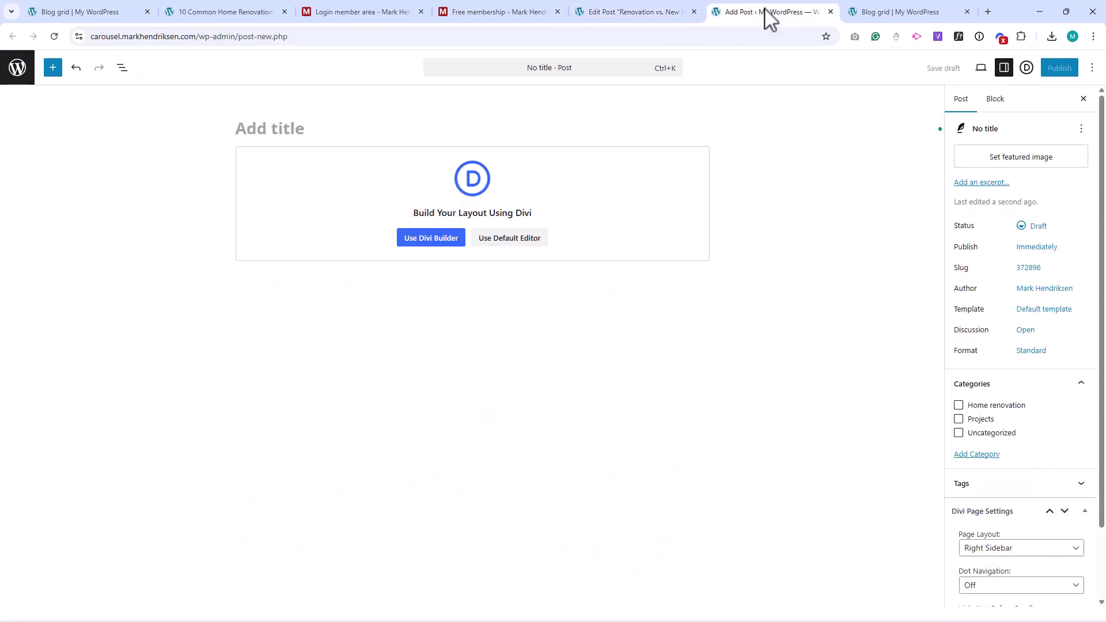
pyautogui.click(525, 242)
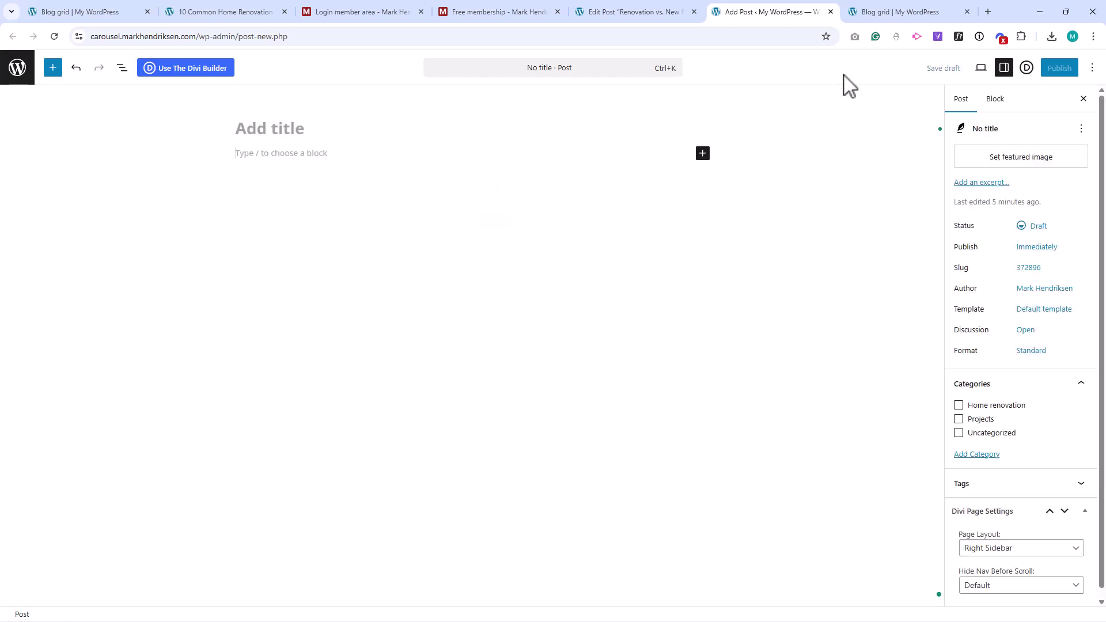
pyautogui.click(897, 19)
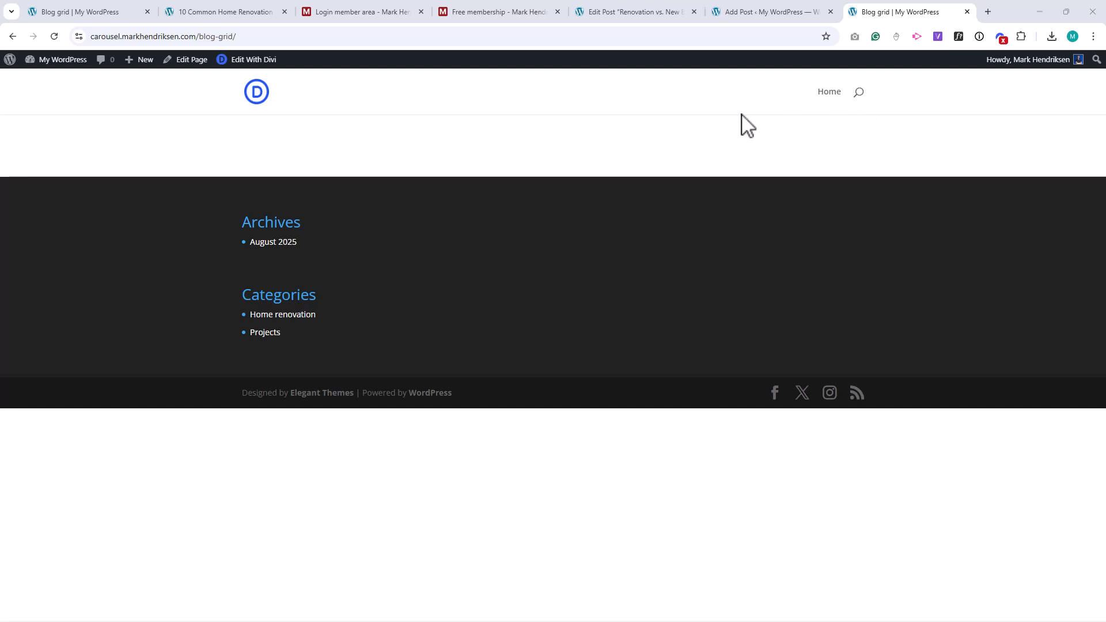
# Open the Blog grid page in the Visual Builder and insert the Divi 5 blog grid library section
pyautogui.click(265, 61)
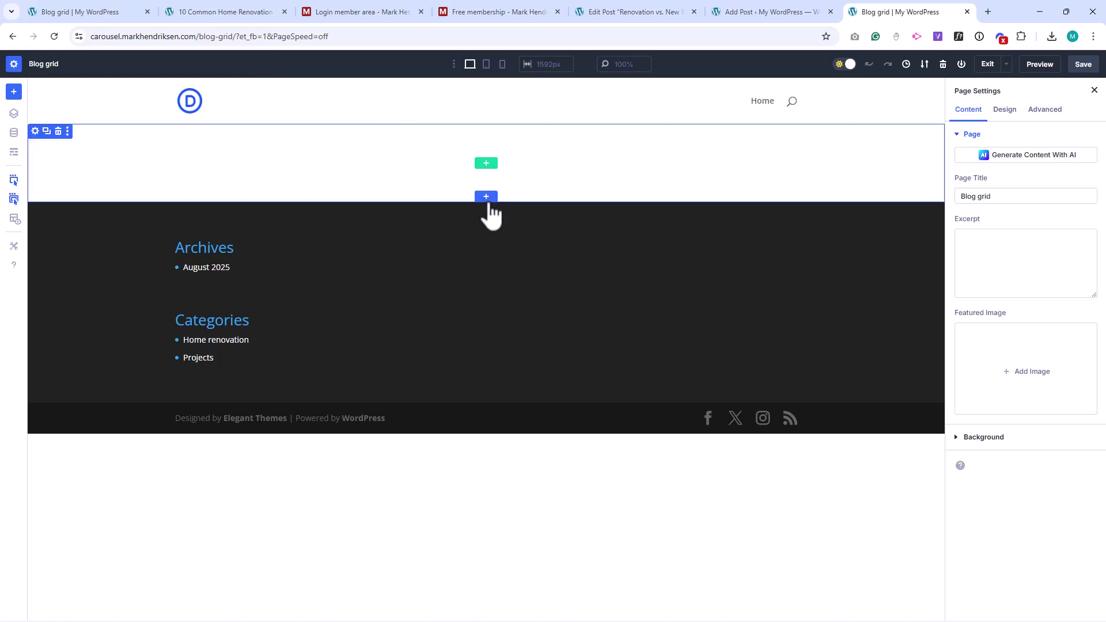
pyautogui.click(486, 197)
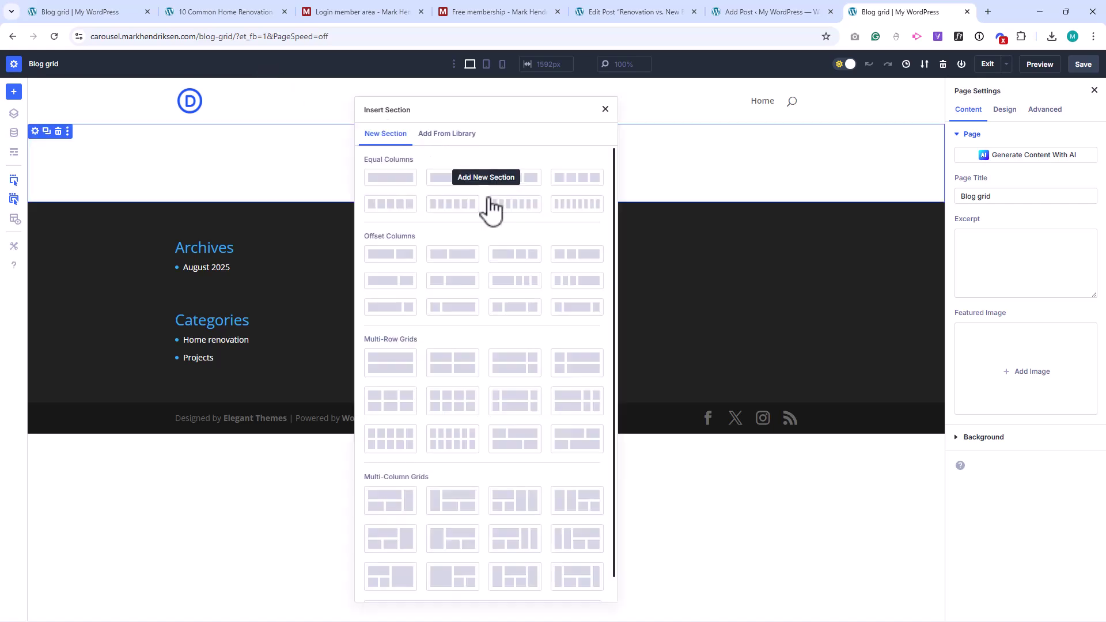
pyautogui.click(449, 134)
pyautogui.click(256, 226)
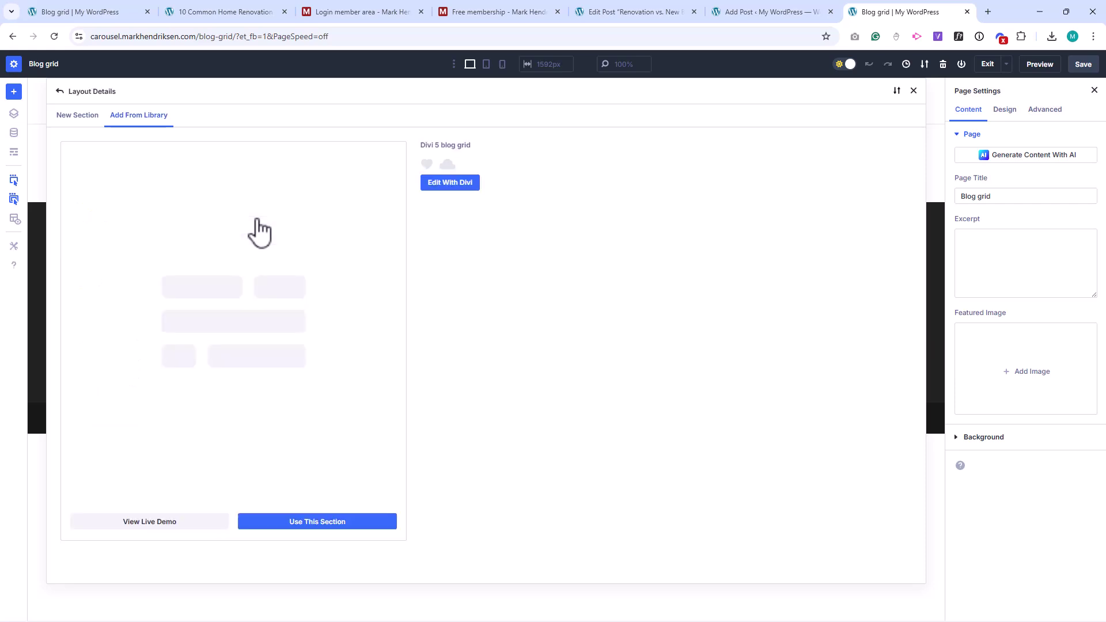
pyautogui.click(345, 523)
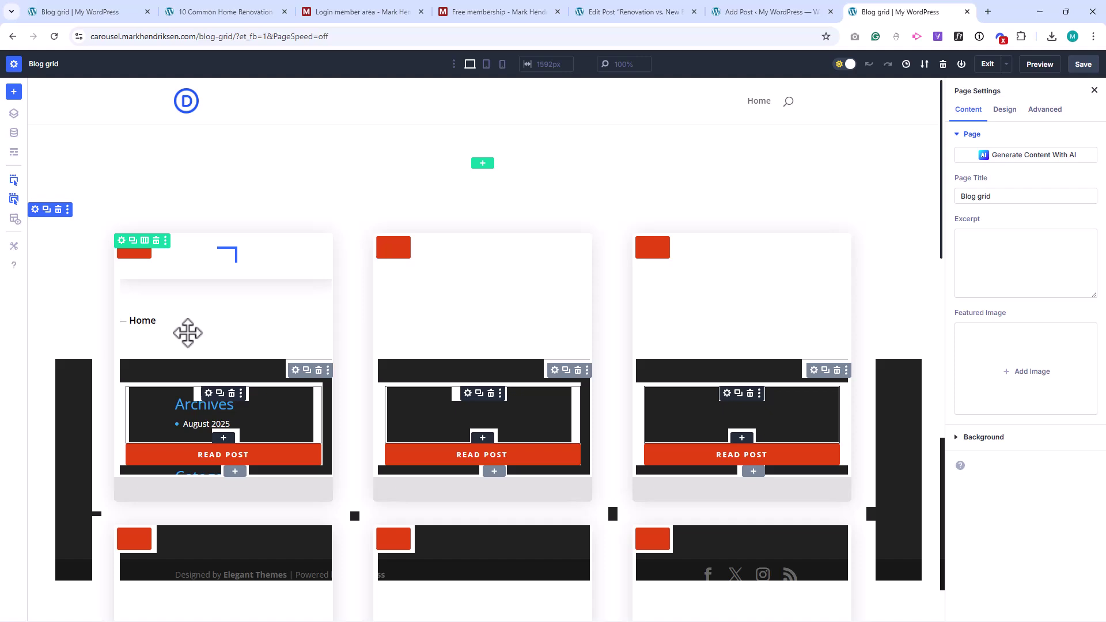
# Set the blog loop column's Column Link URL to the dynamic Loop Link
pyautogui.click(121, 241)
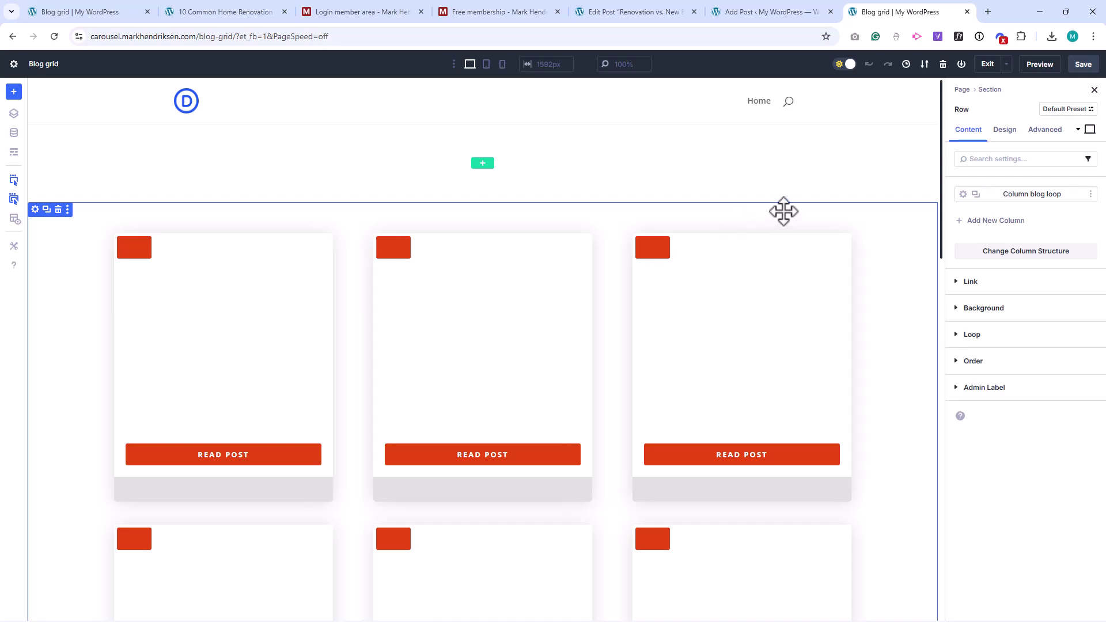
pyautogui.click(964, 195)
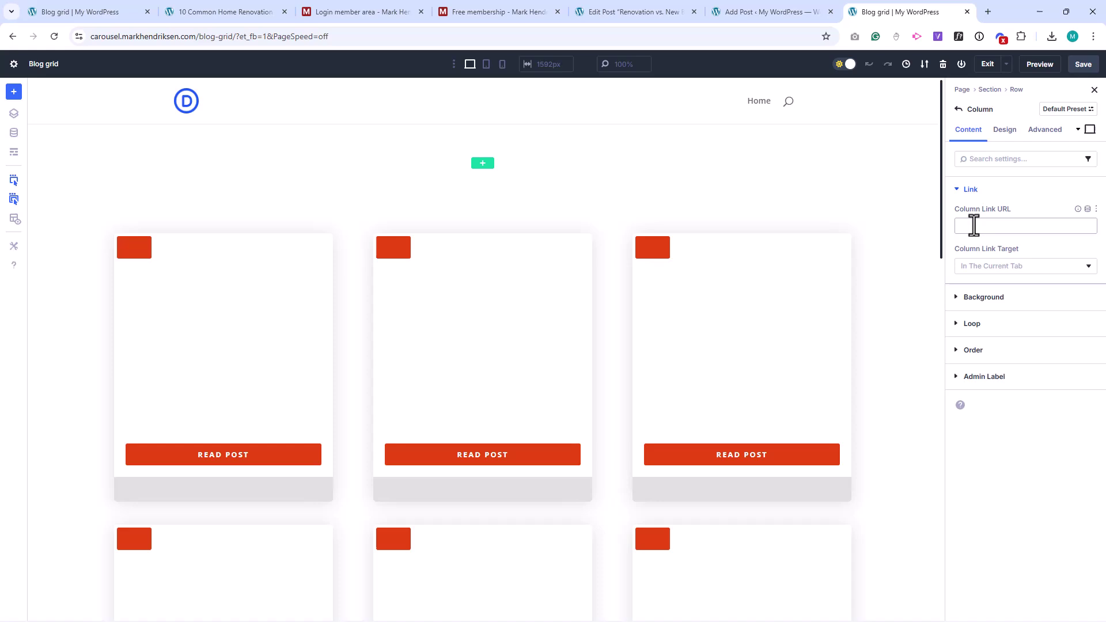
pyautogui.click(1087, 208)
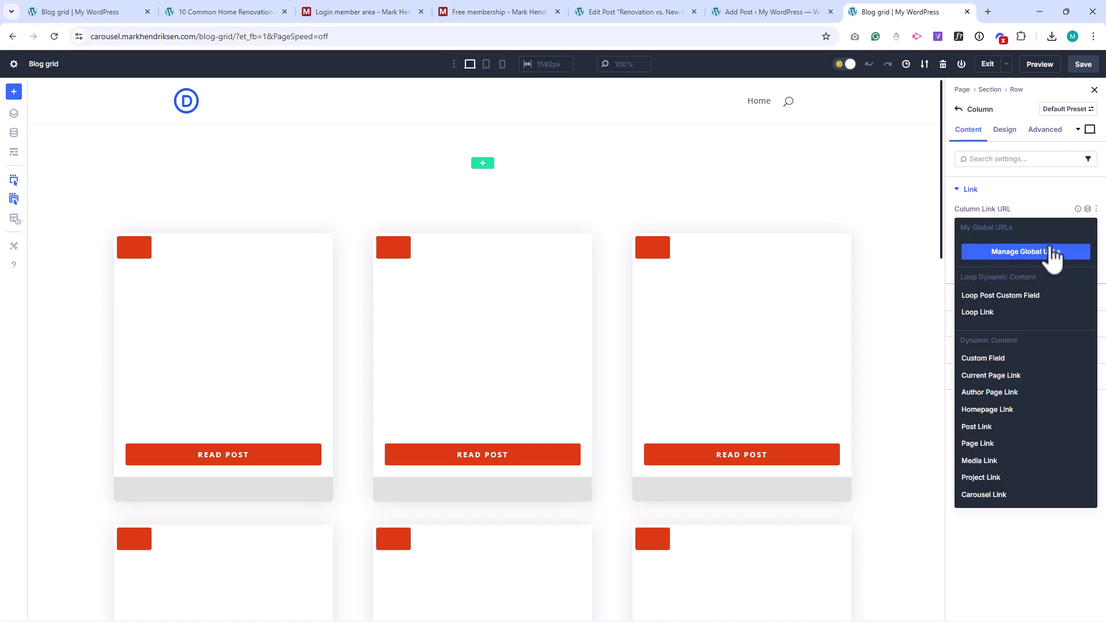
pyautogui.click(1002, 314)
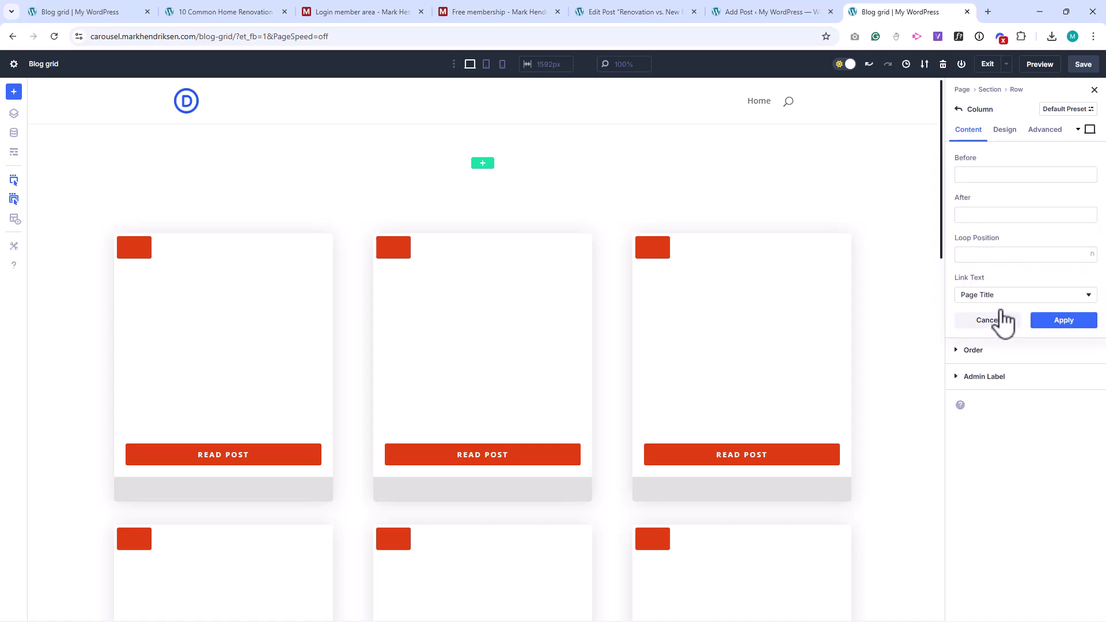
pyautogui.click(1060, 322)
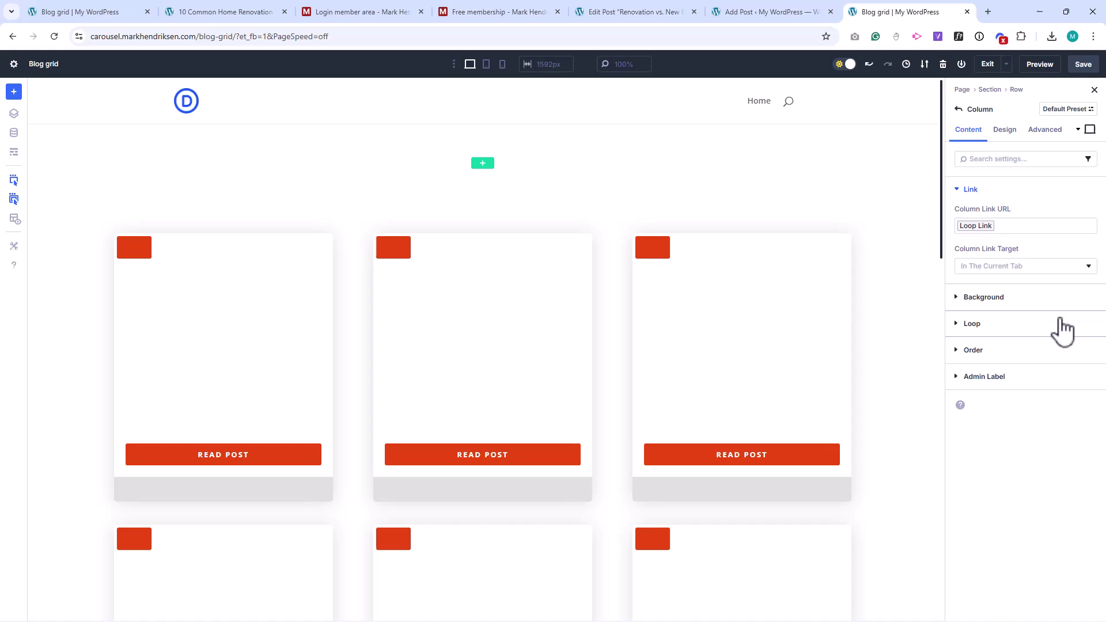
# Loop the column over Query Type Post Type: Post, then check the result in Wireframe View
pyautogui.click(961, 326)
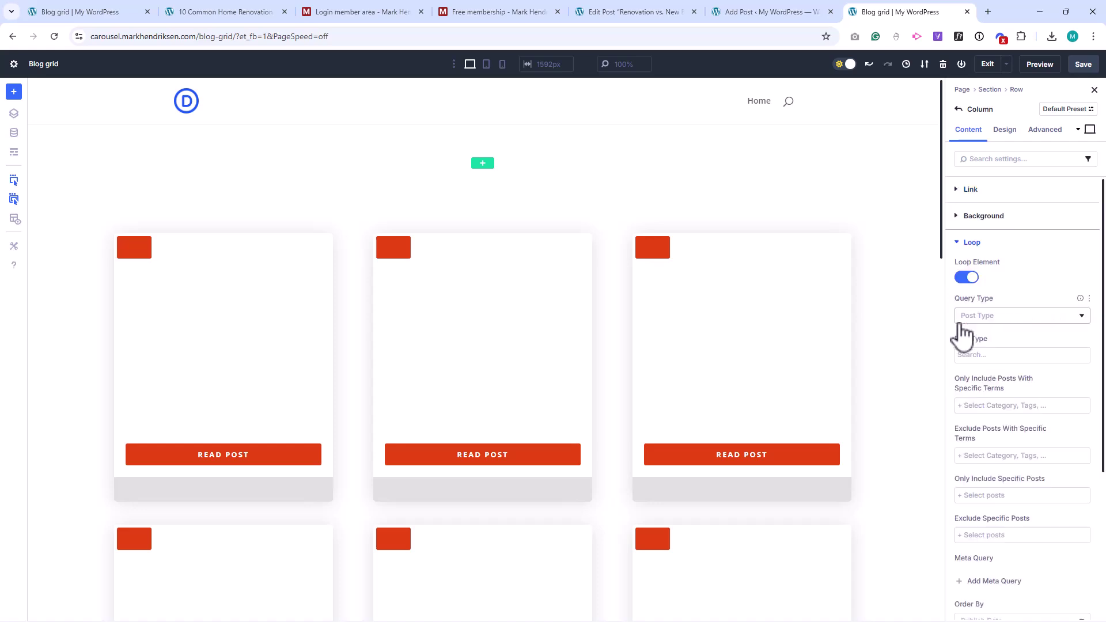
pyautogui.click(1003, 316)
pyautogui.click(1003, 321)
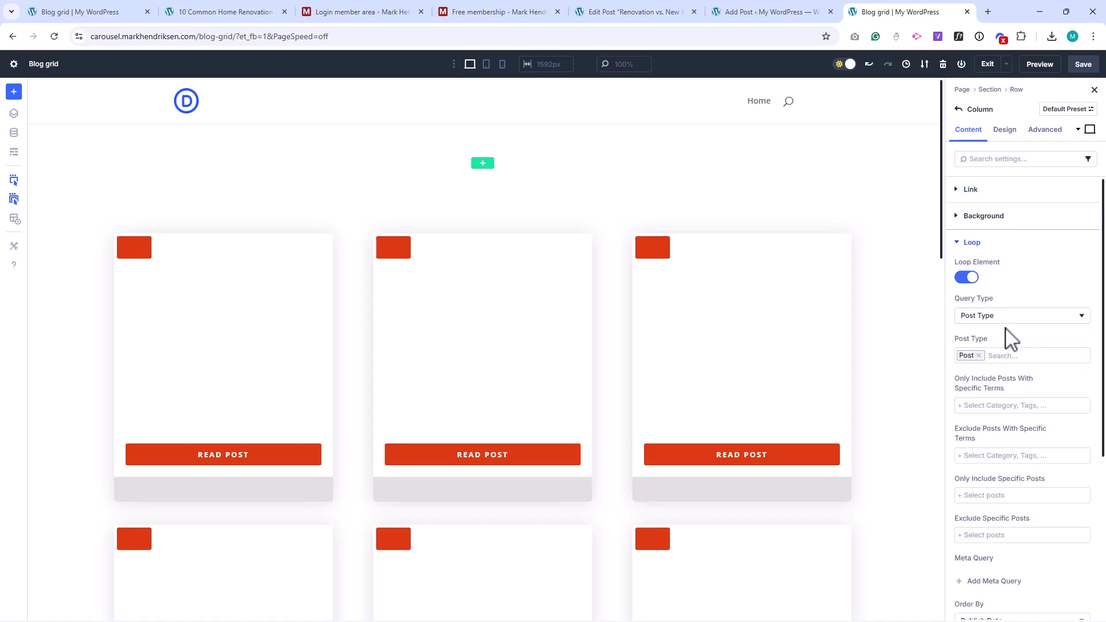
pyautogui.scroll(-1, 991, 412)
pyautogui.scroll(-2, 990, 412)
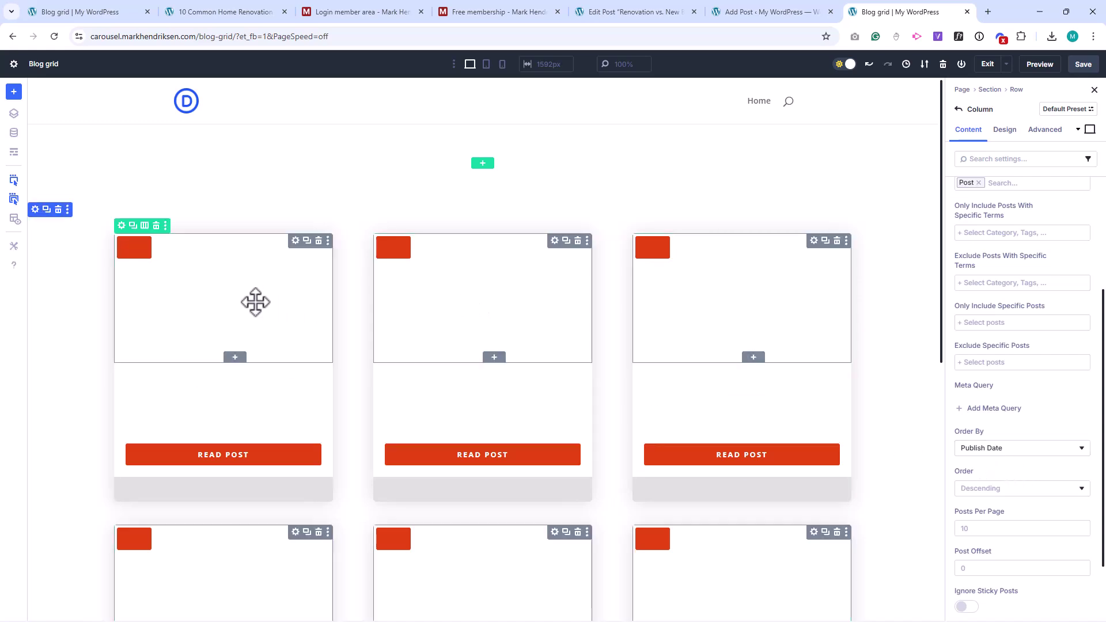
pyautogui.click(14, 154)
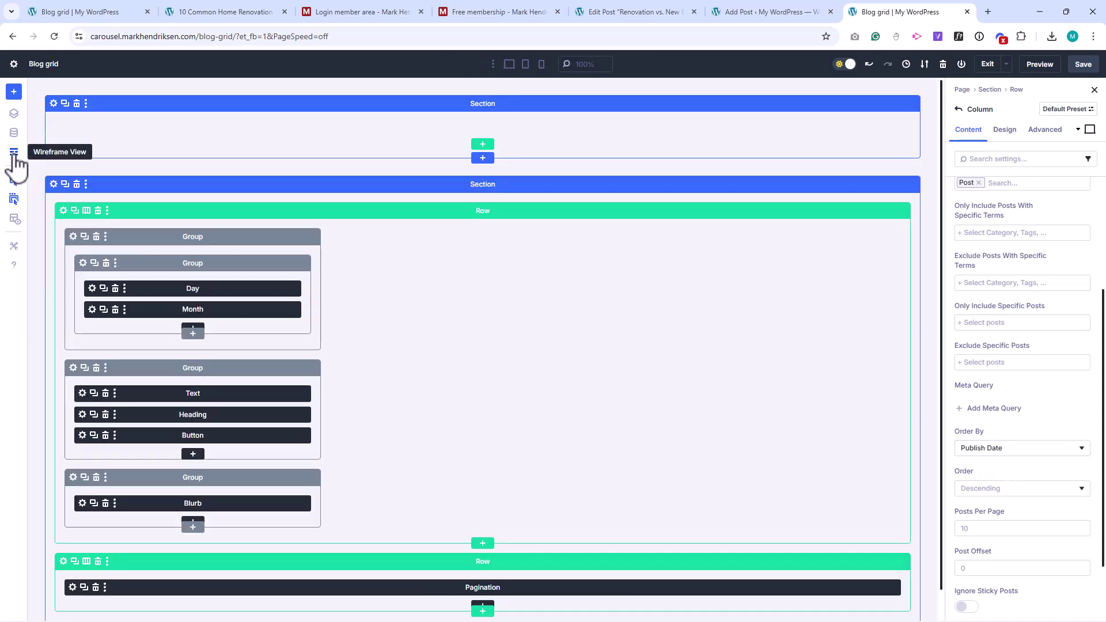
pyautogui.click(15, 154)
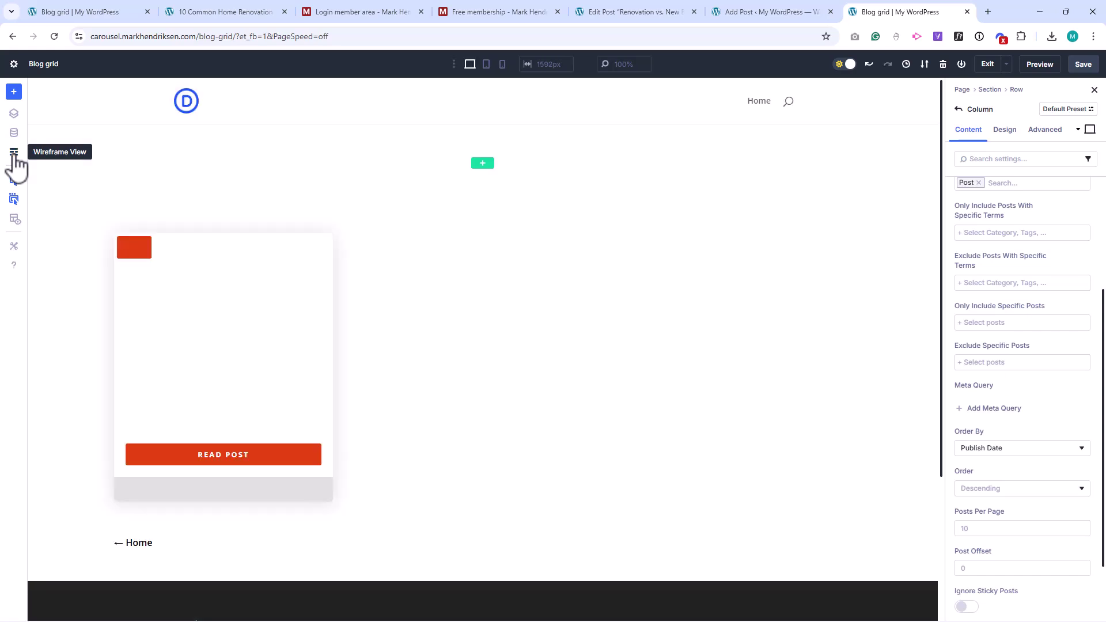
# Set the card's top Group background image to the dynamic Loop Featured Image
pyautogui.click(305, 264)
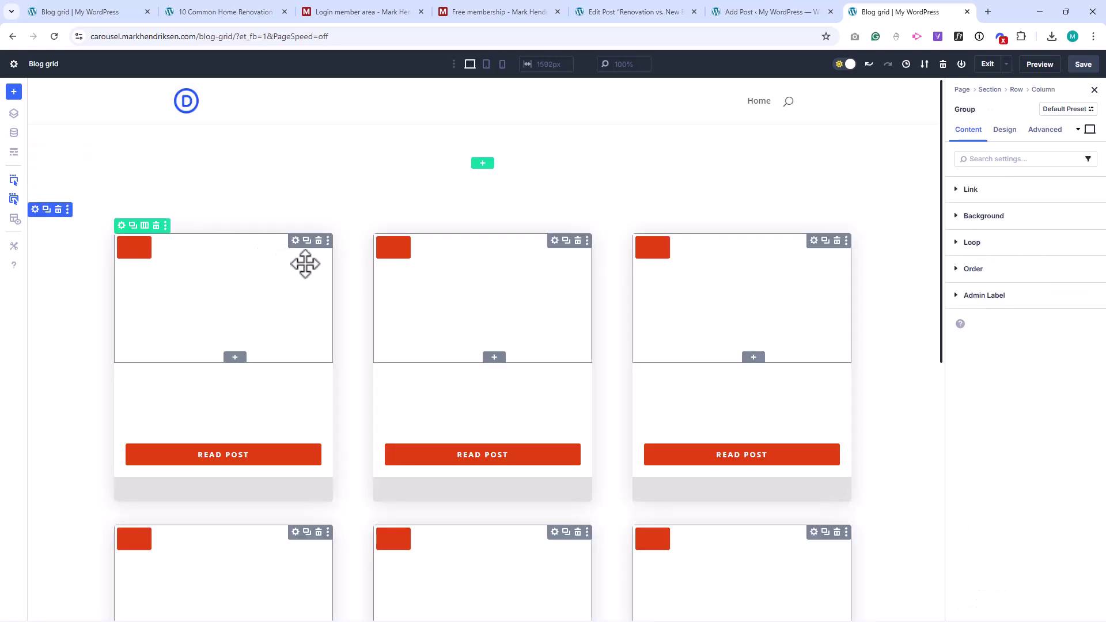
pyautogui.click(999, 220)
pyautogui.click(1013, 255)
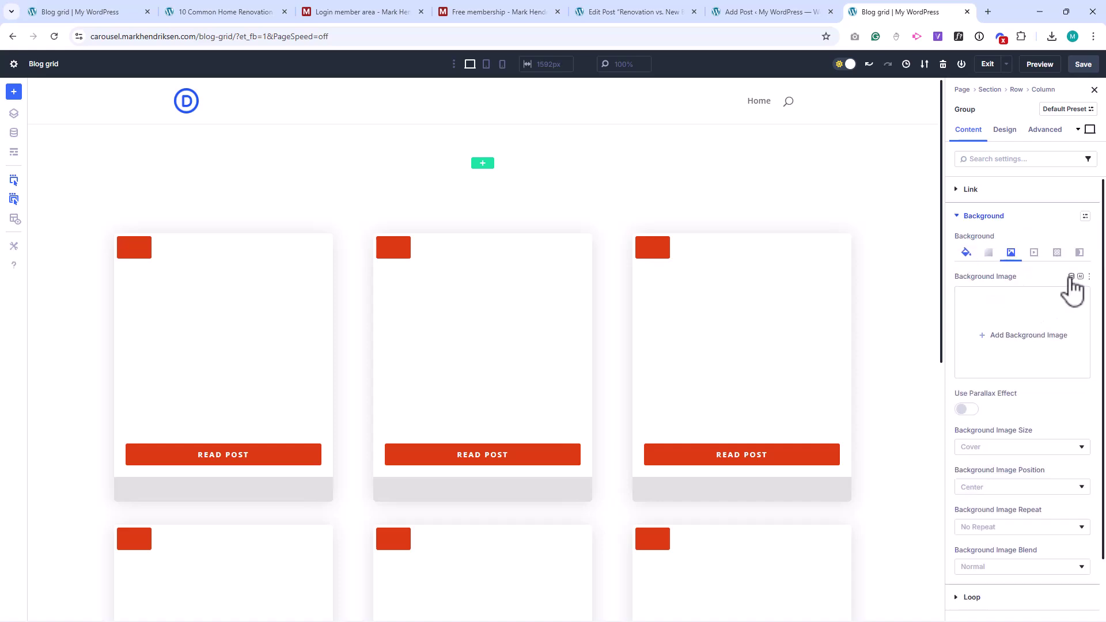
pyautogui.click(1069, 278)
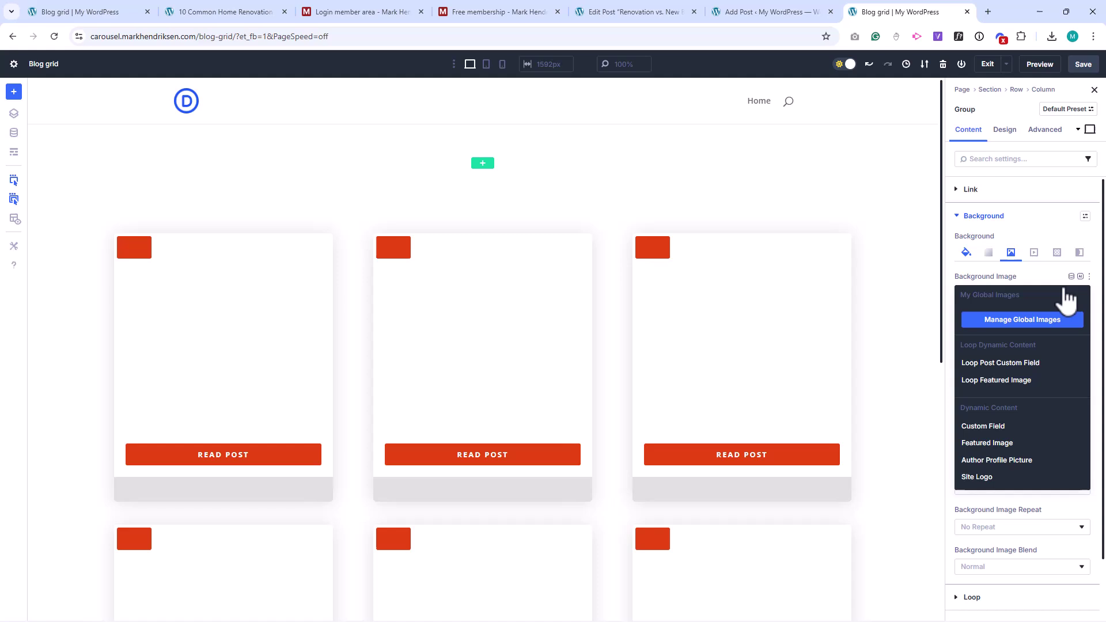
pyautogui.click(1023, 379)
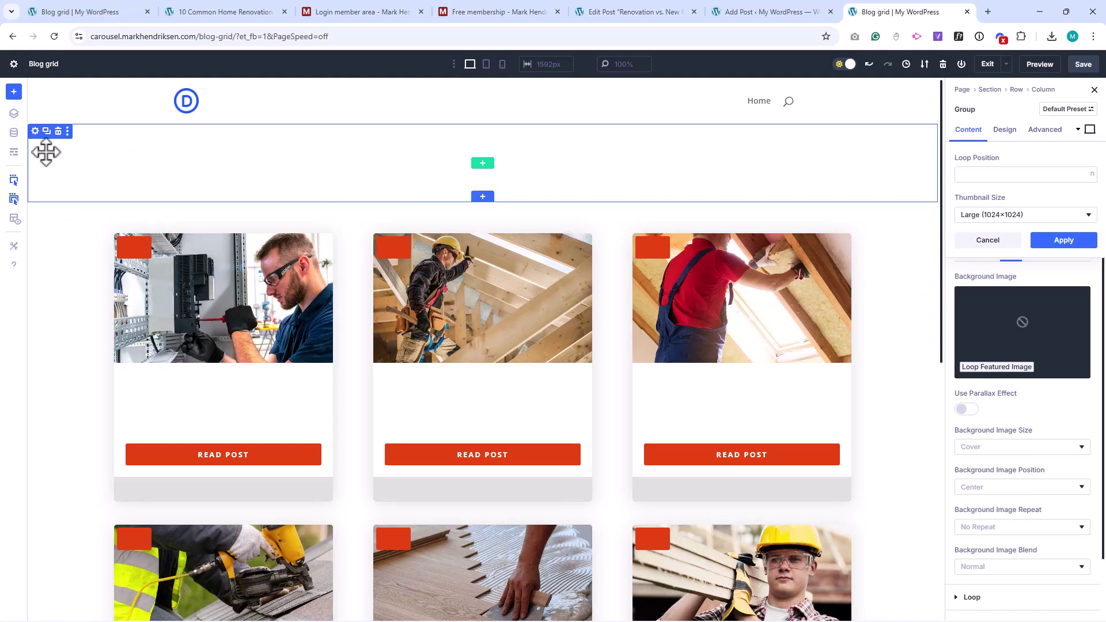
# In Wireframe View, set the Day text to Loop Publish Date with custom format 'd'
pyautogui.click(14, 152)
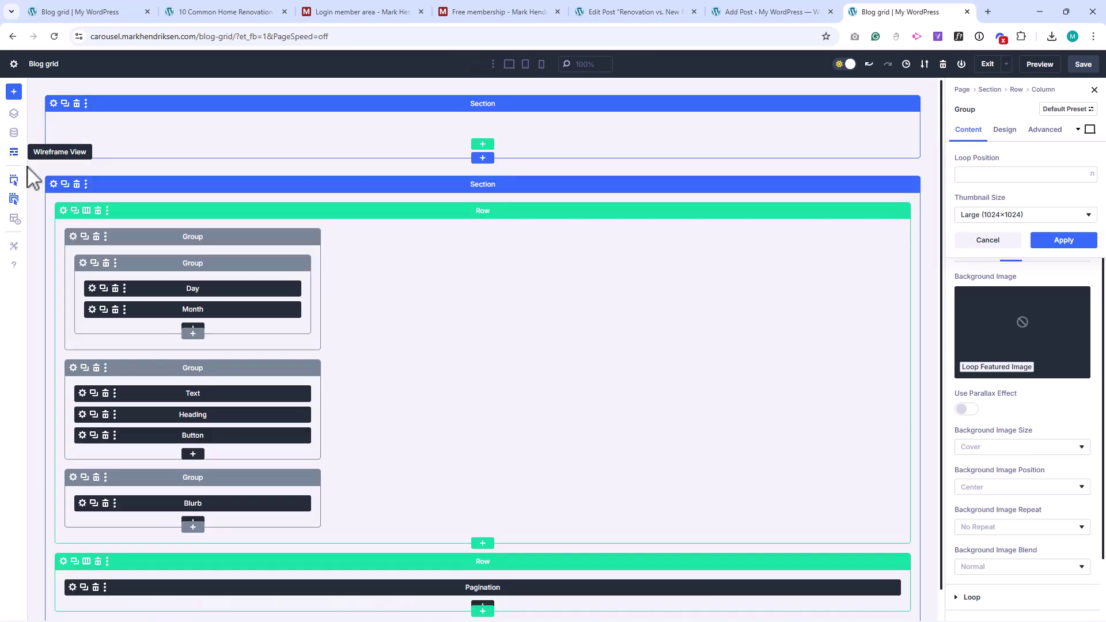
pyautogui.click(93, 288)
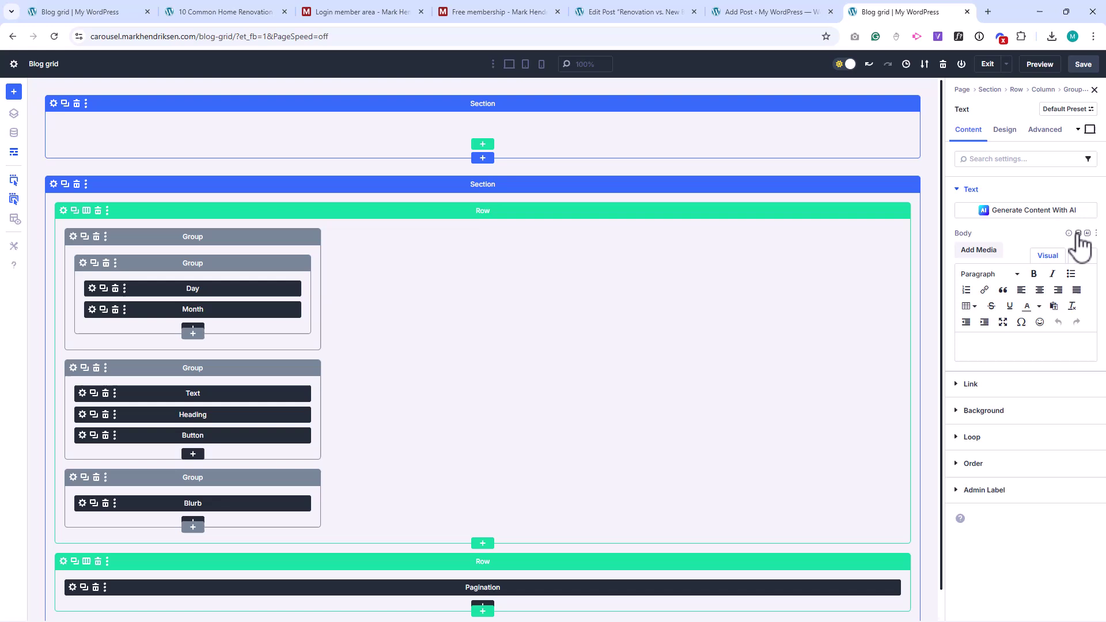
pyautogui.click(1078, 234)
pyautogui.click(1019, 249)
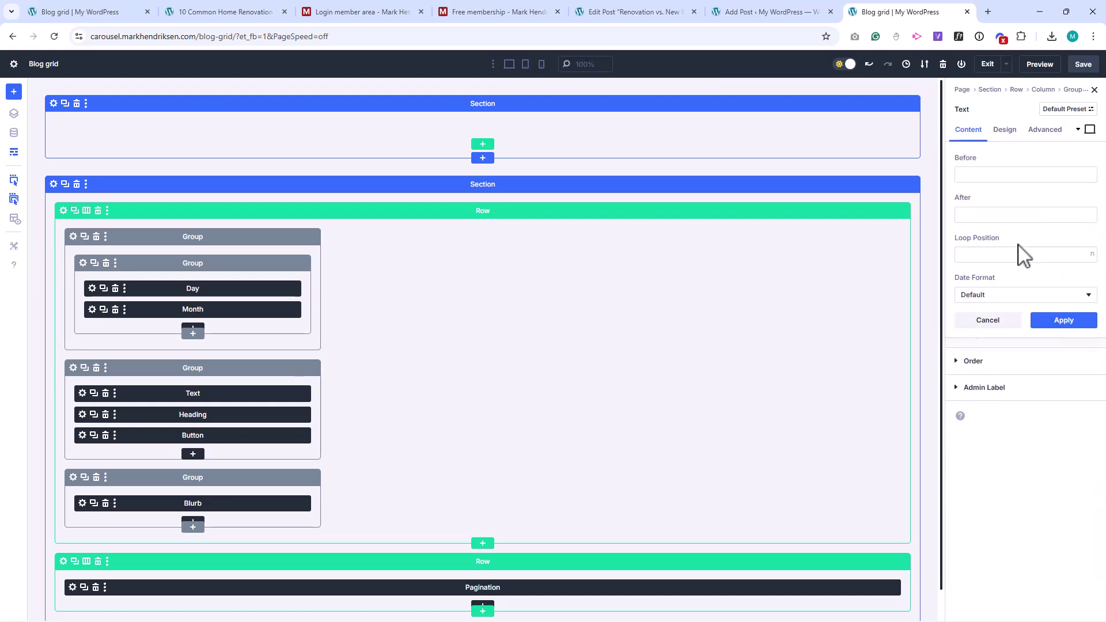
pyautogui.click(987, 296)
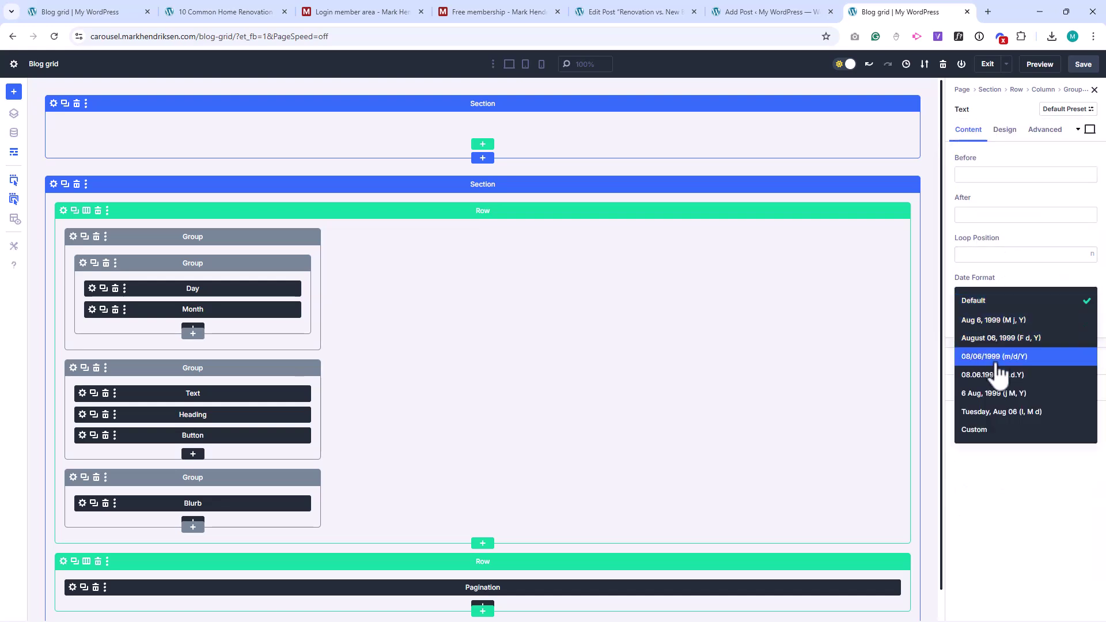
pyautogui.click(980, 430)
pyautogui.click(975, 333)
pyautogui.write('d')
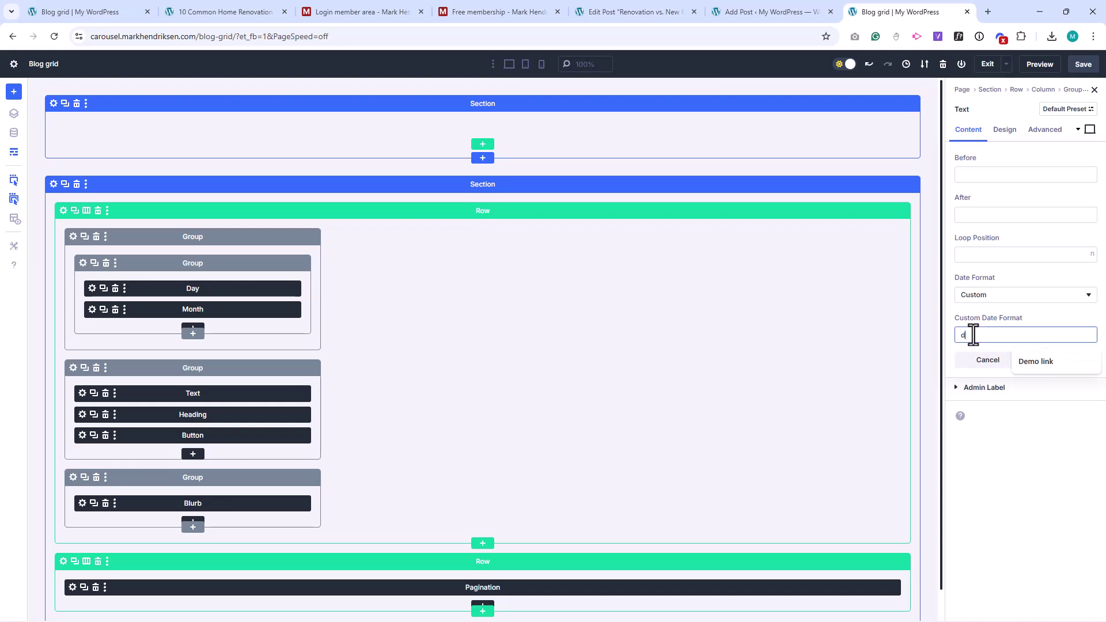
pyautogui.click(1061, 361)
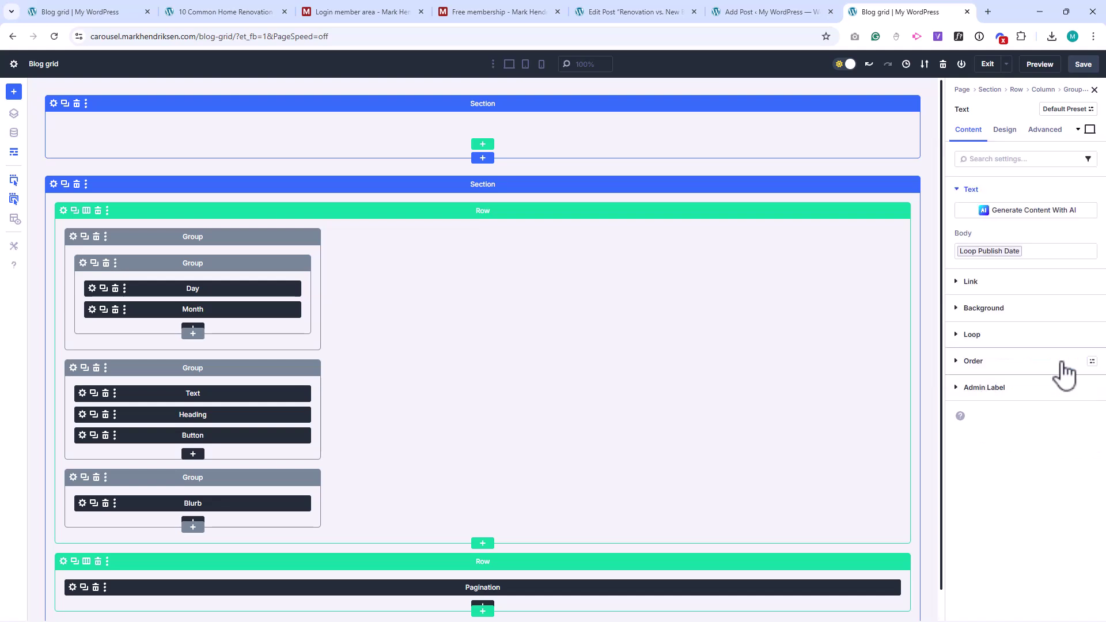
# Set the Month text to Loop Publish Date with custom format 'M', then return to visual view
pyautogui.click(254, 308)
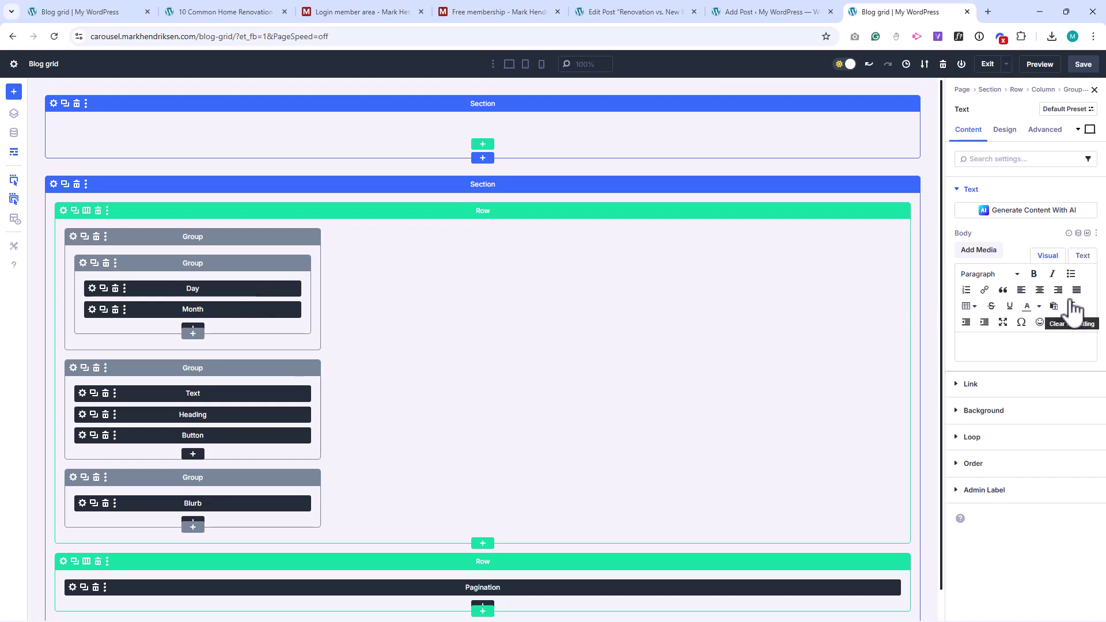
pyautogui.click(1078, 234)
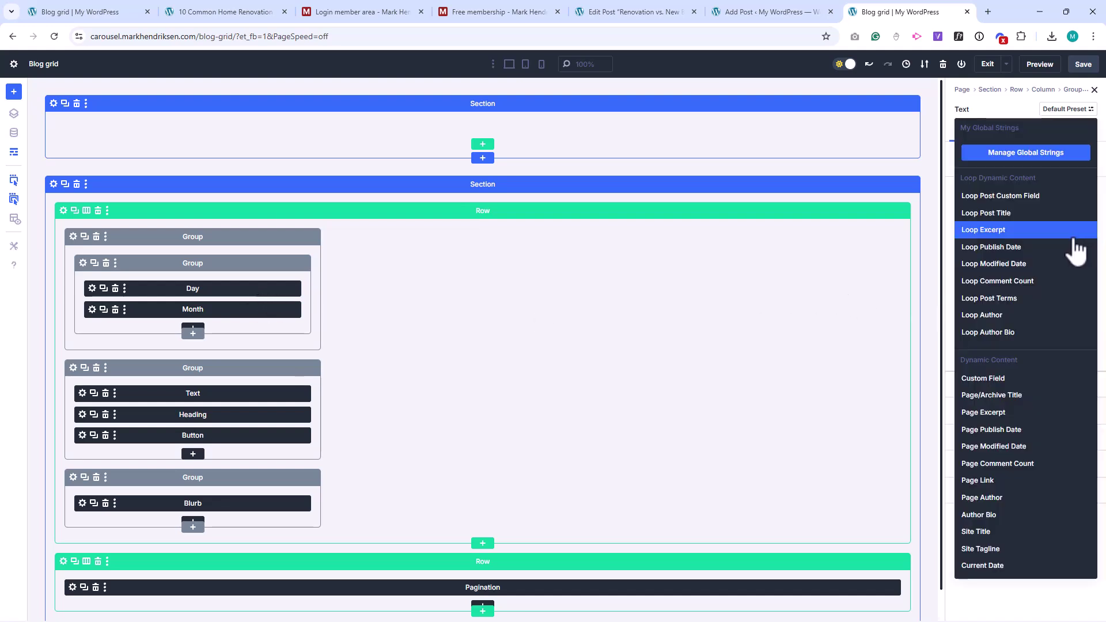
pyautogui.click(1012, 248)
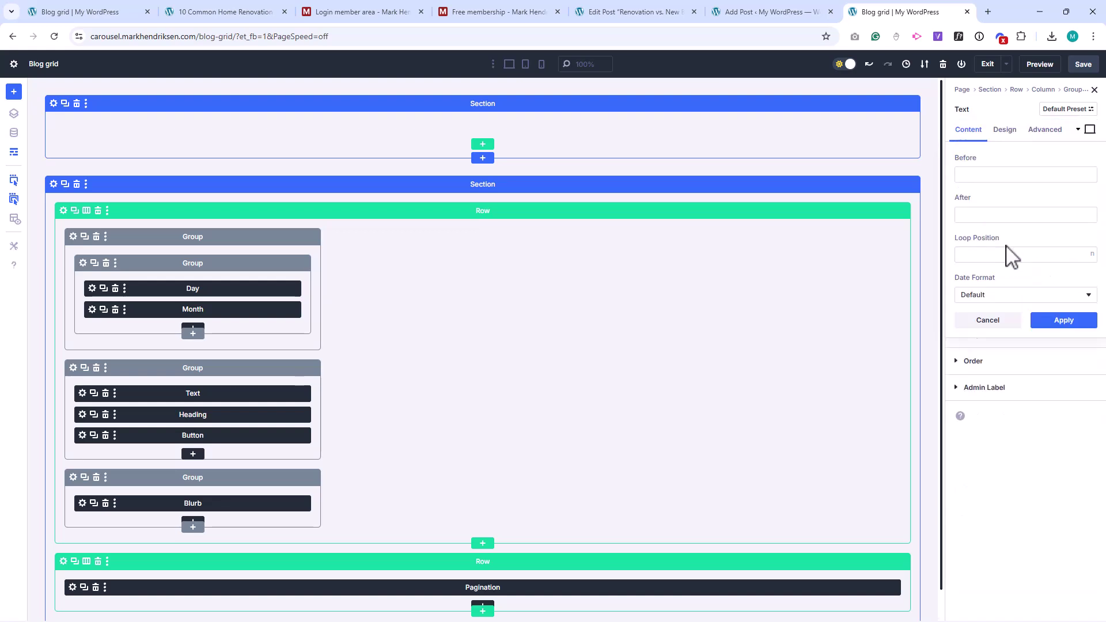
pyautogui.click(1086, 295)
pyautogui.click(987, 427)
pyautogui.click(973, 335)
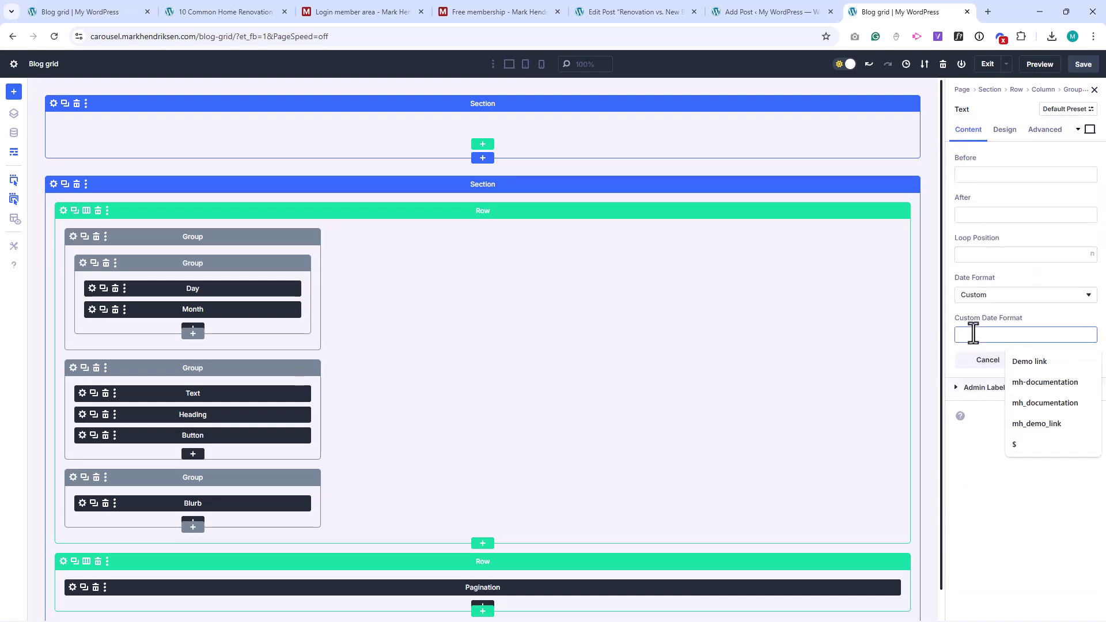
pyautogui.write('M')
pyautogui.click(1054, 361)
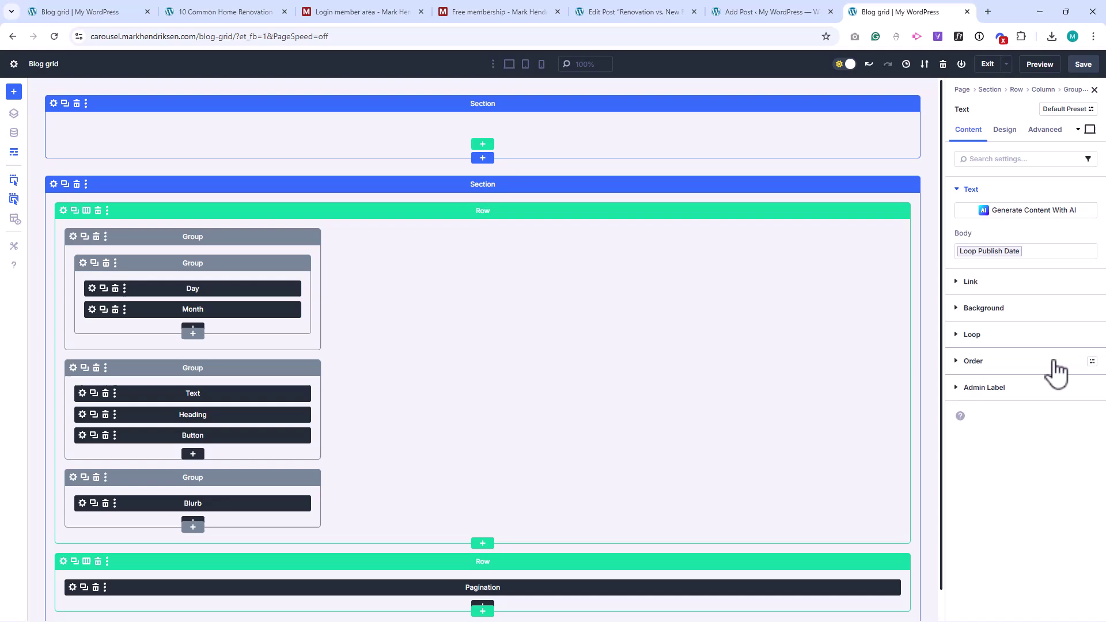
pyautogui.click(14, 153)
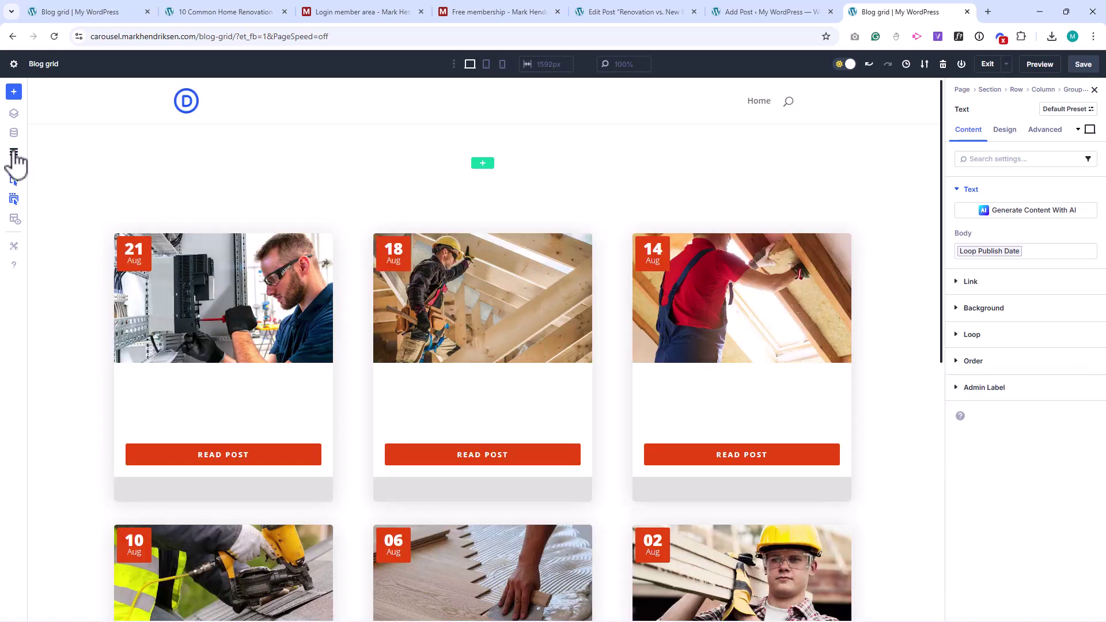
# In Wireframe View, set the card's Text module body to the loop post's category terms
pyautogui.click(14, 153)
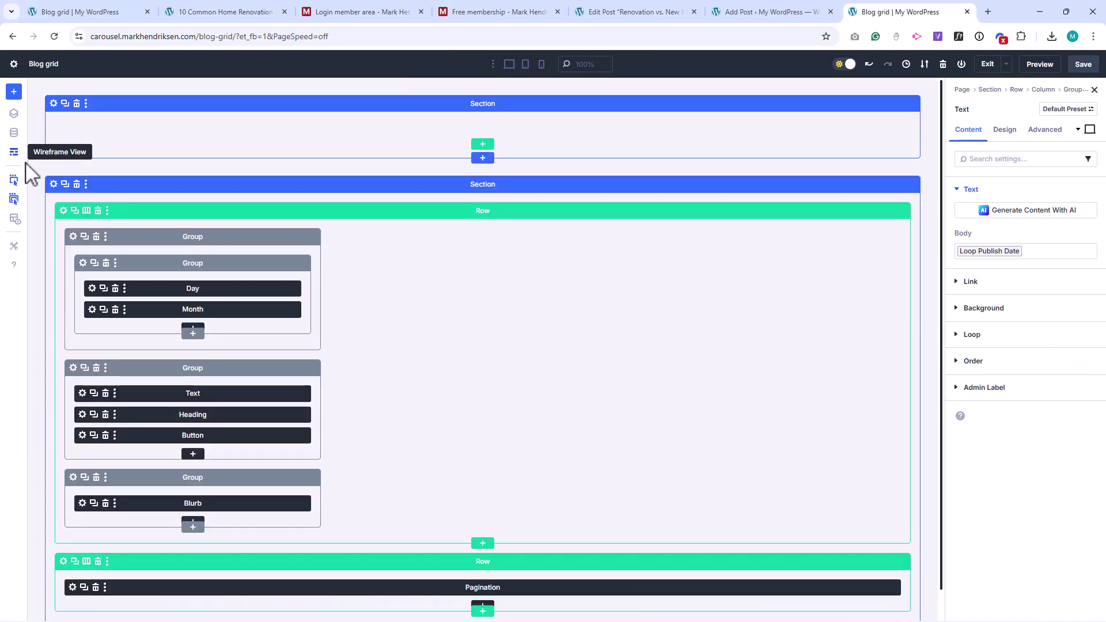
pyautogui.click(238, 395)
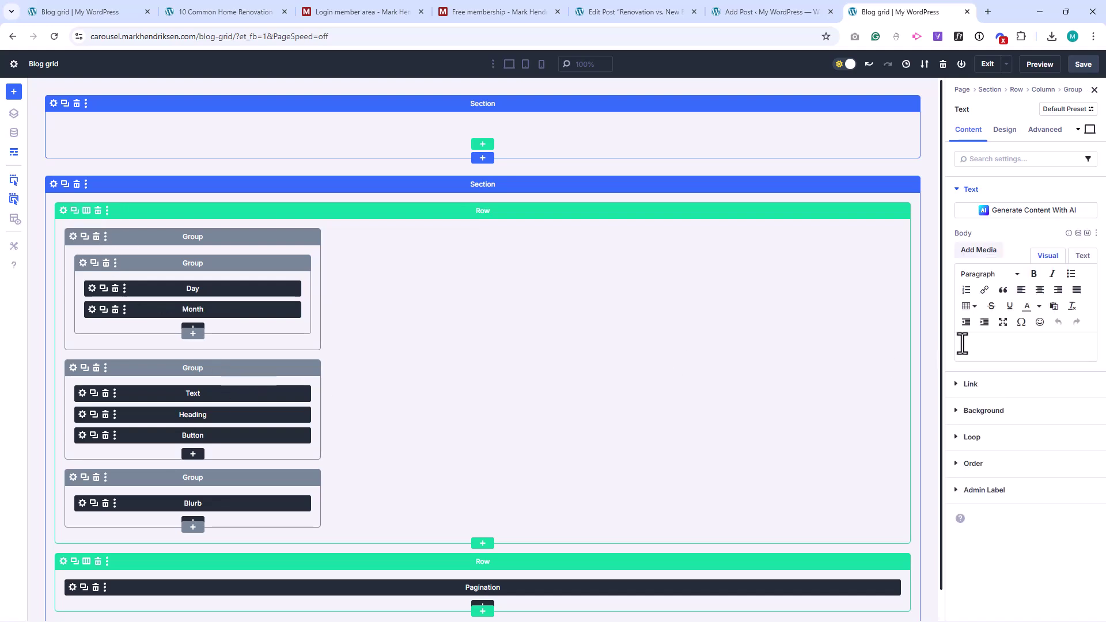
pyautogui.click(1079, 235)
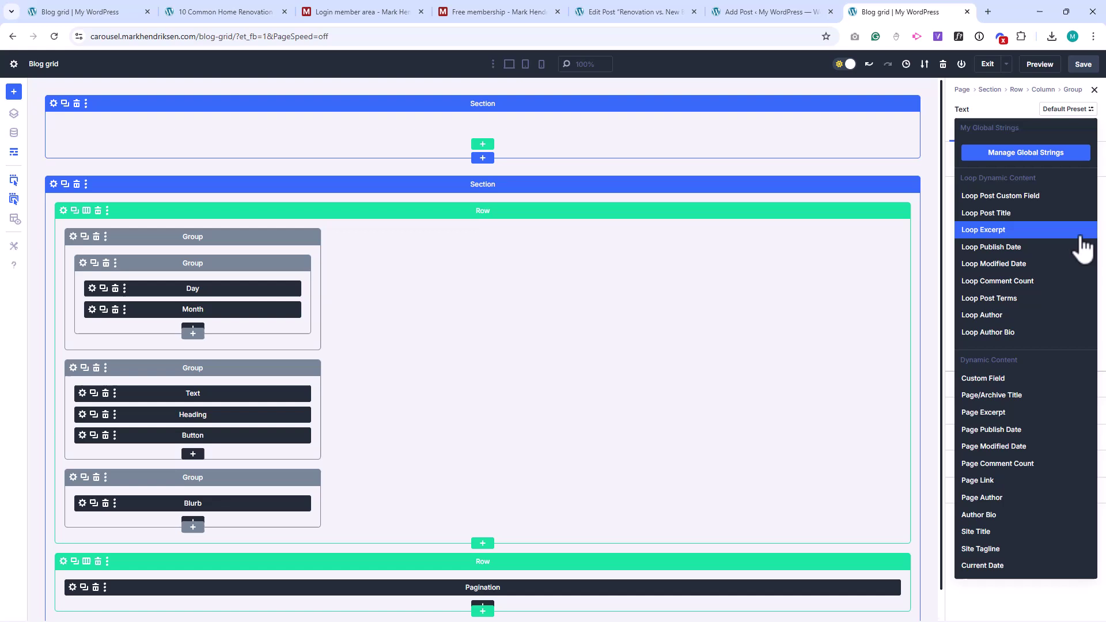
pyautogui.click(1012, 299)
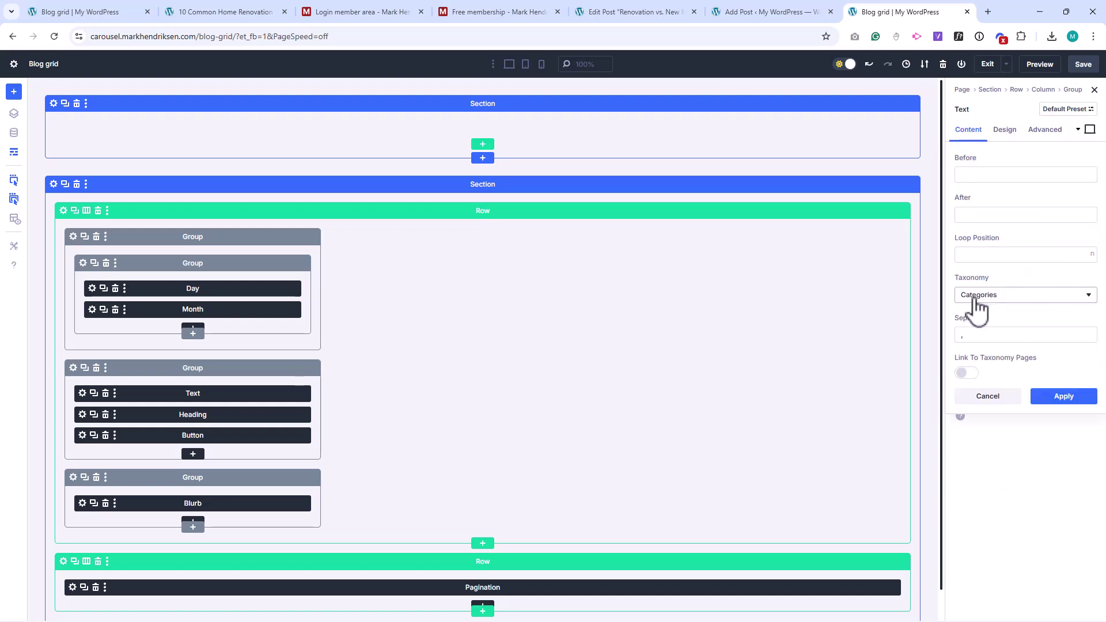
pyautogui.click(1064, 398)
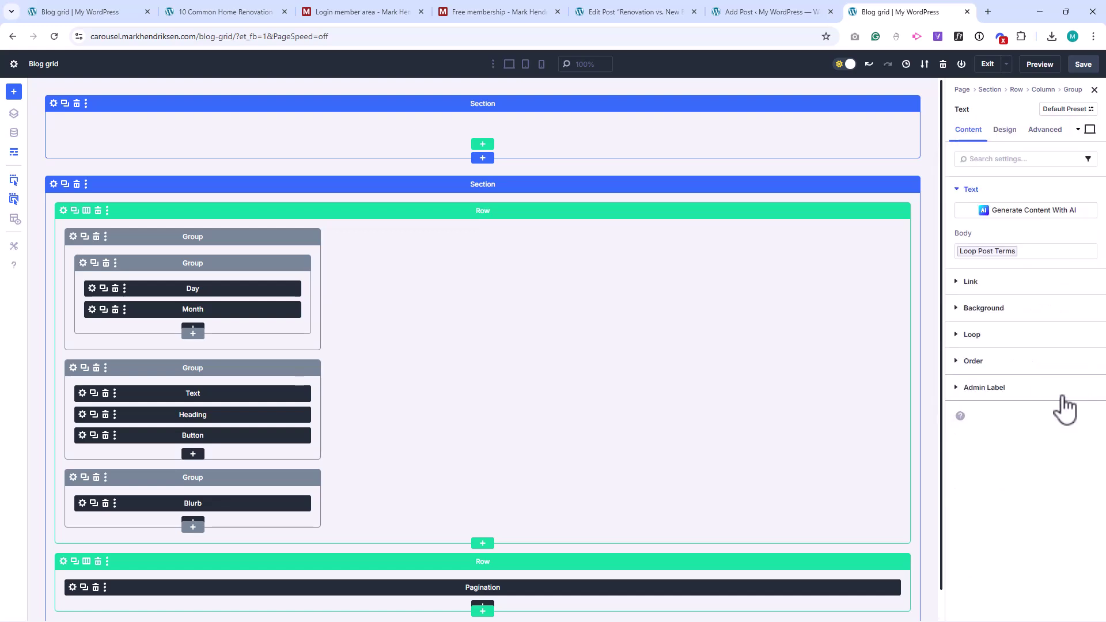
# Set the card's Heading to the dynamic loop post title
pyautogui.click(265, 415)
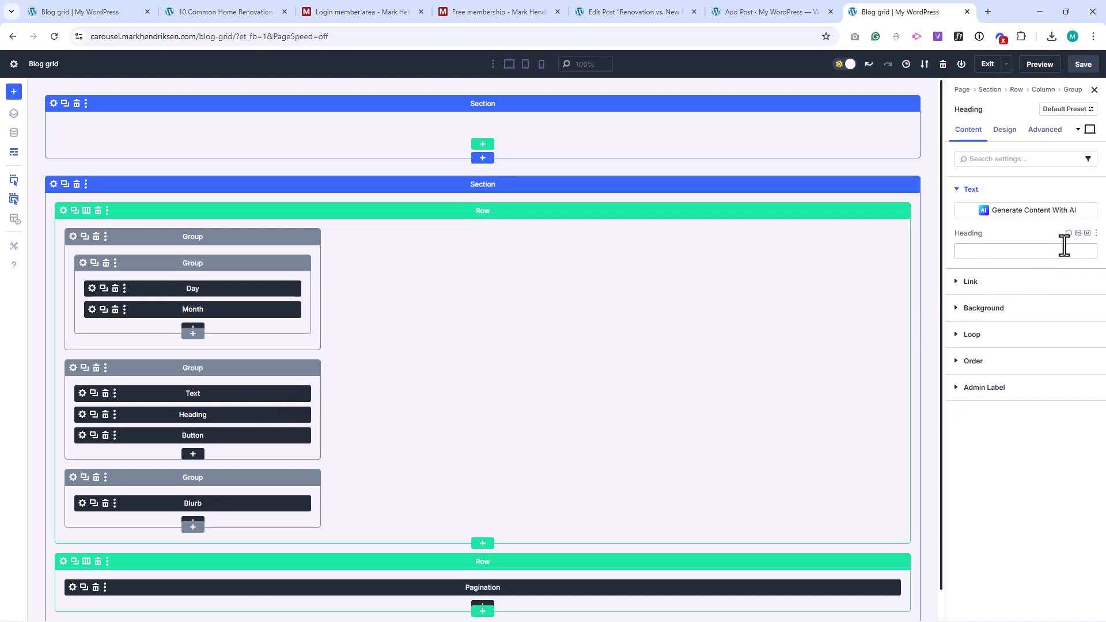
pyautogui.click(1078, 234)
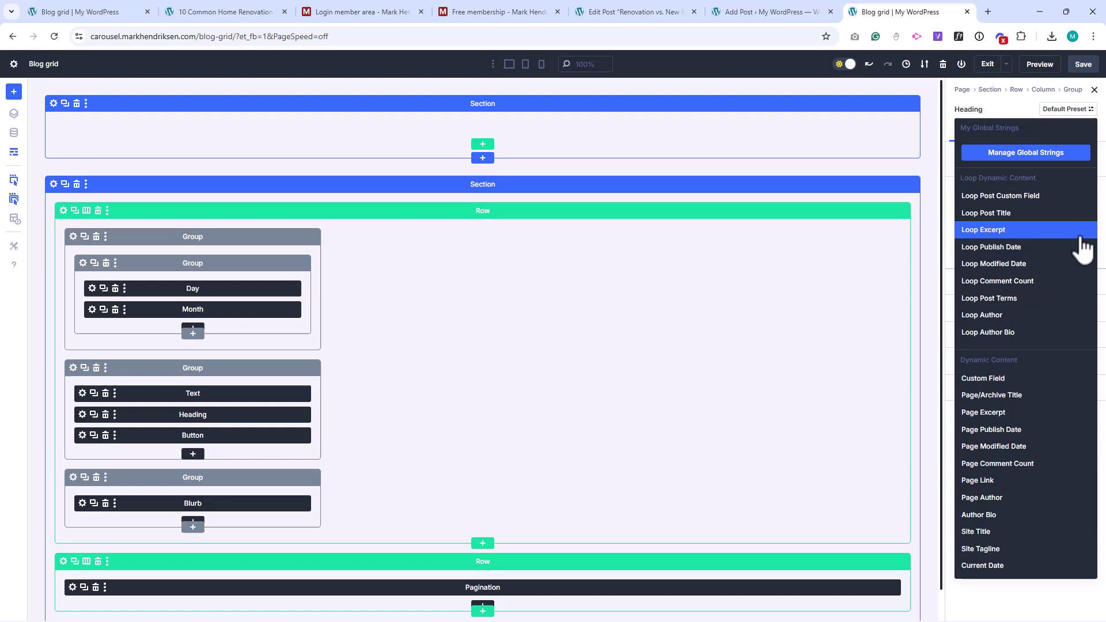
pyautogui.click(1014, 217)
pyautogui.click(1065, 280)
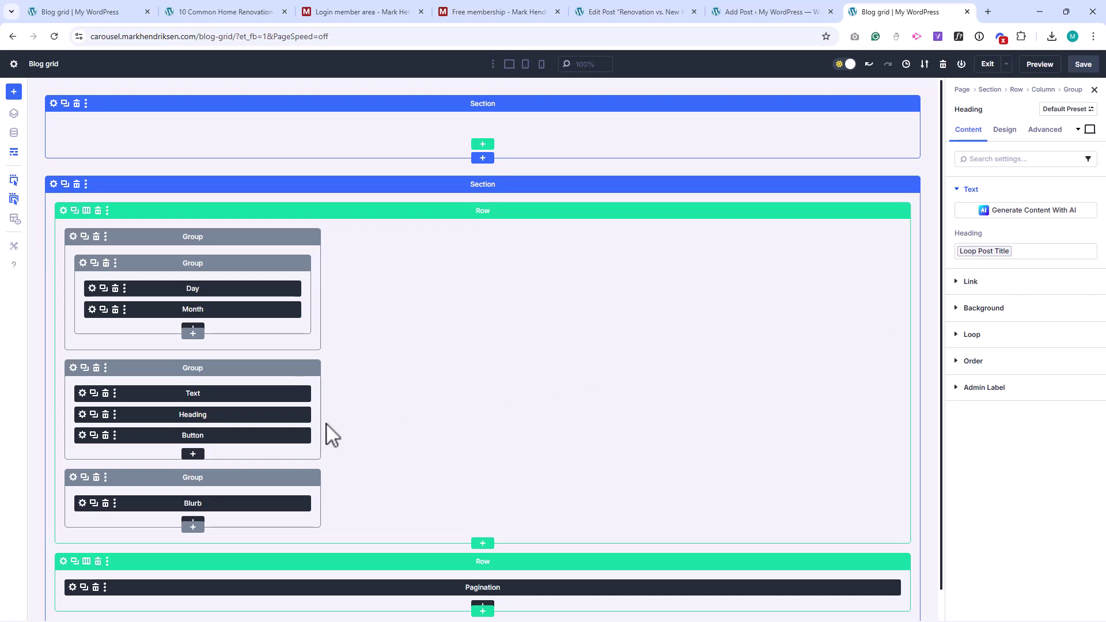
# Give the Read Post button a dynamic Loop Link URL, then view the live grid
pyautogui.click(229, 437)
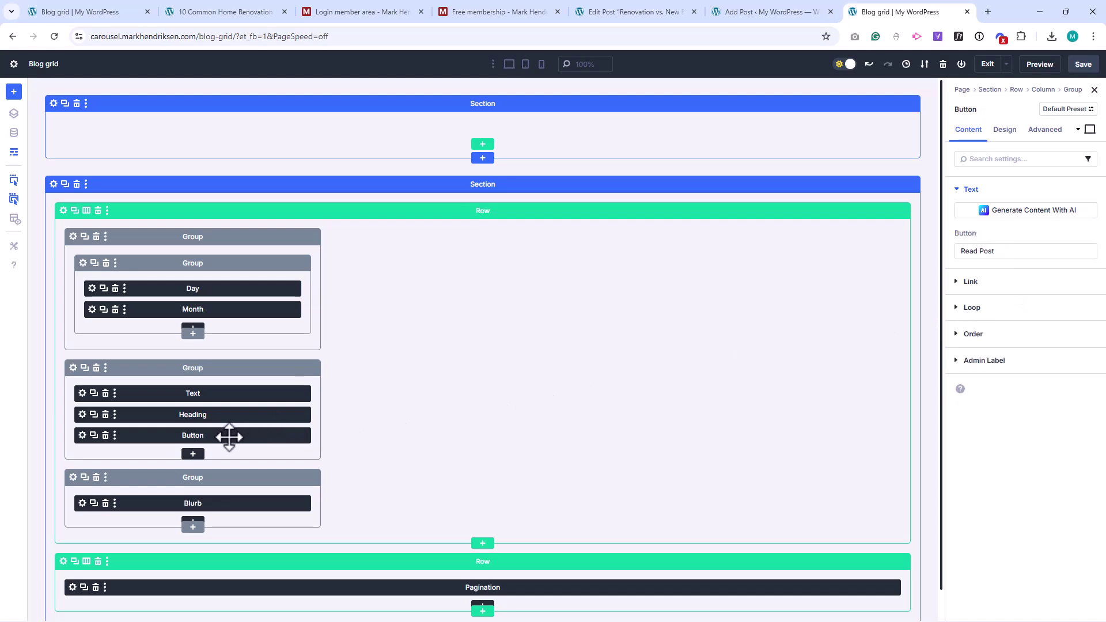
pyautogui.click(972, 282)
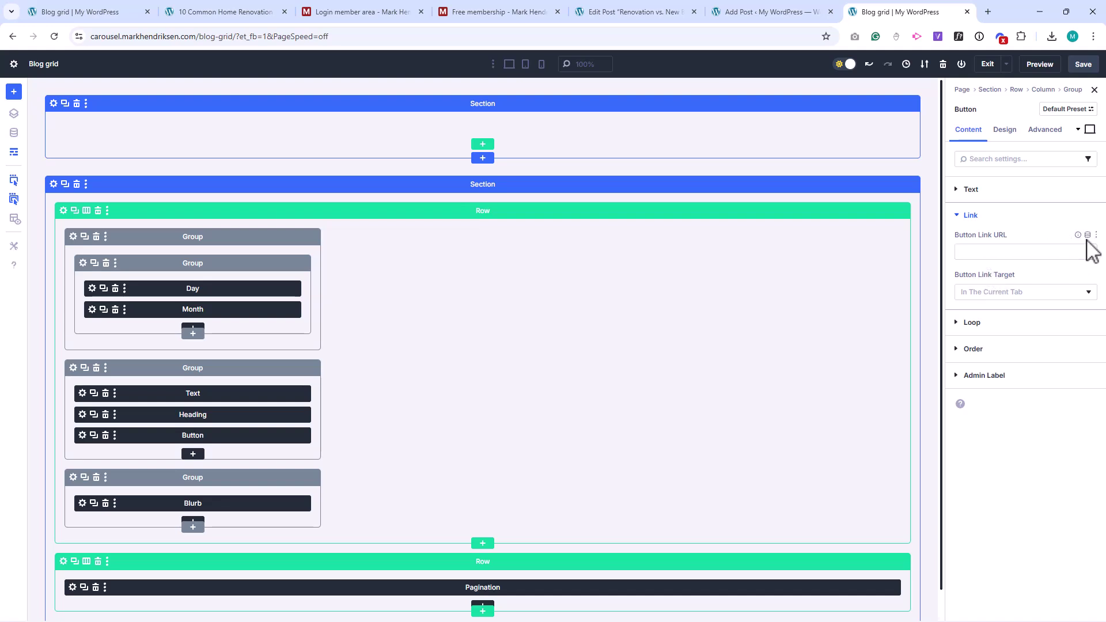
pyautogui.click(1088, 235)
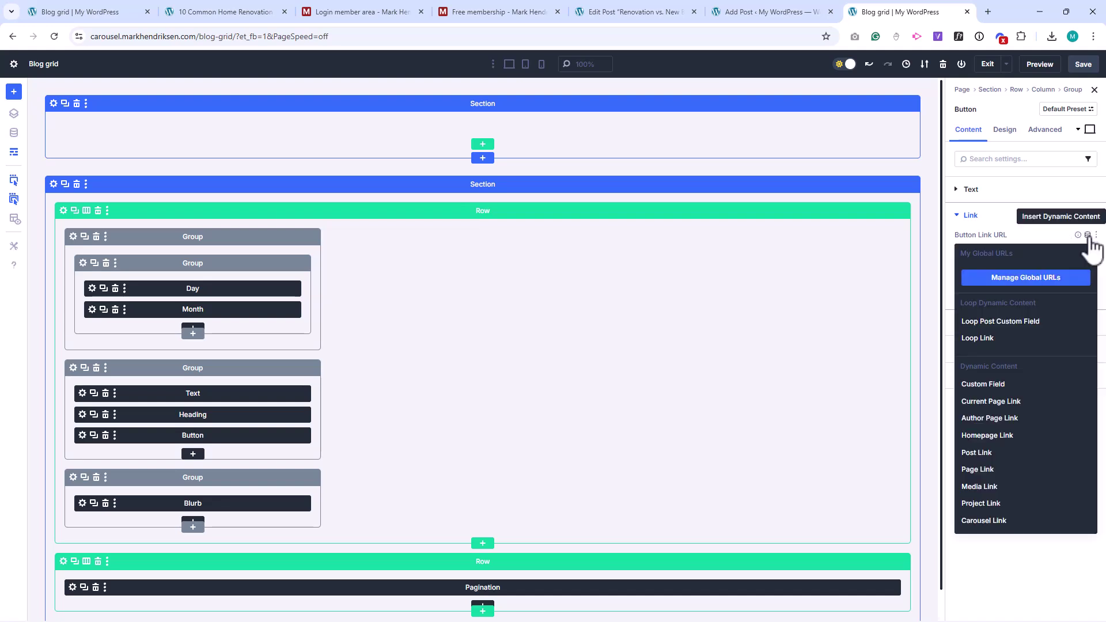
pyautogui.click(986, 339)
pyautogui.click(1065, 318)
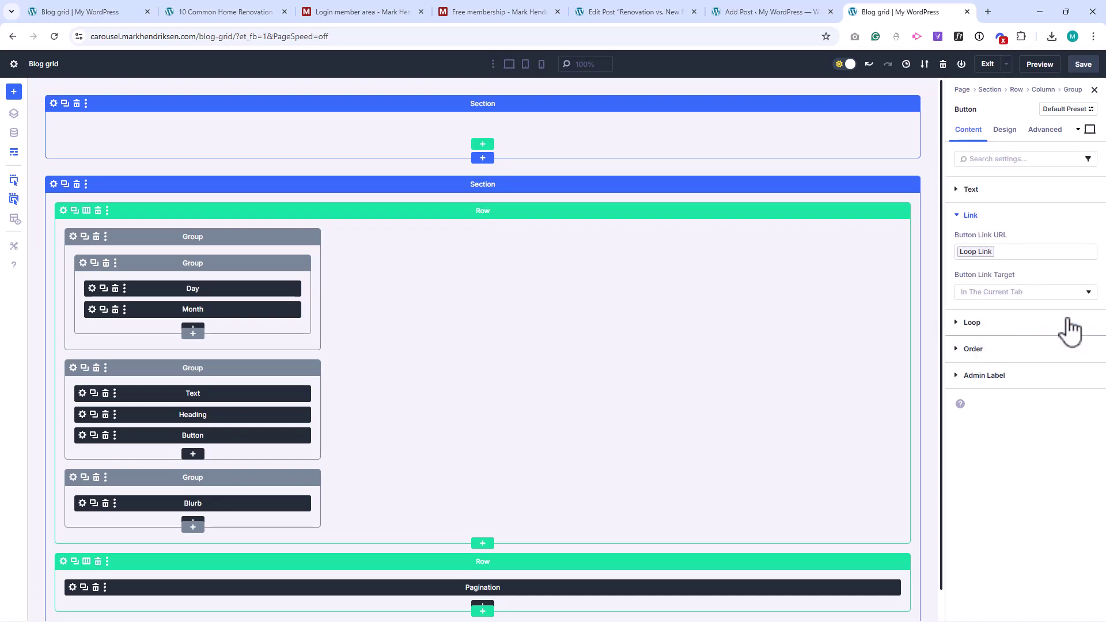
pyautogui.click(14, 152)
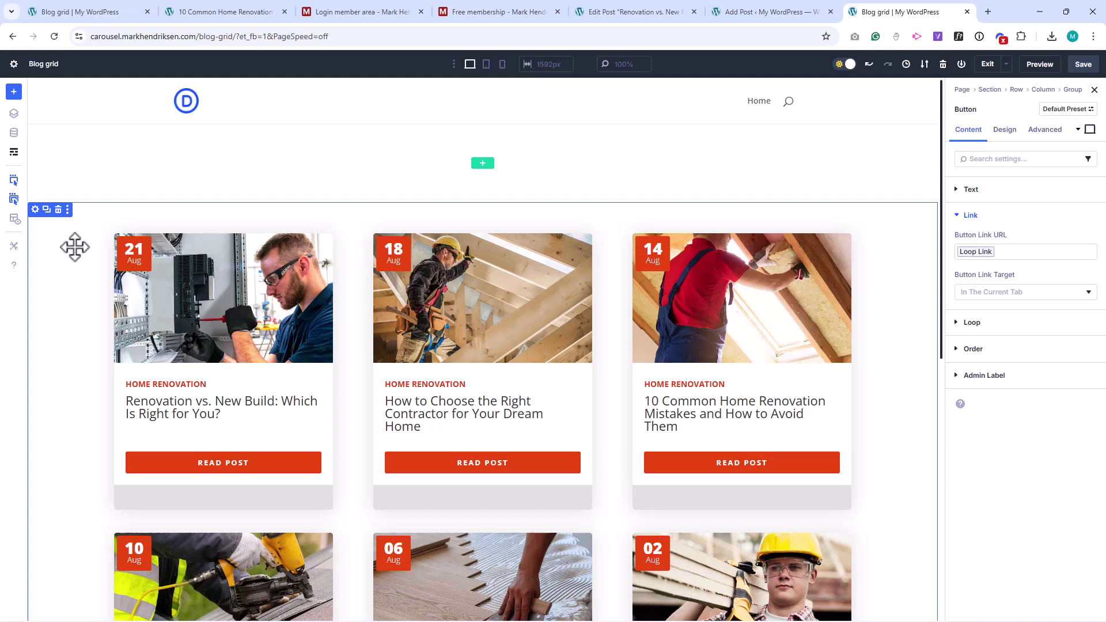
pyautogui.scroll(-1, 75, 247)
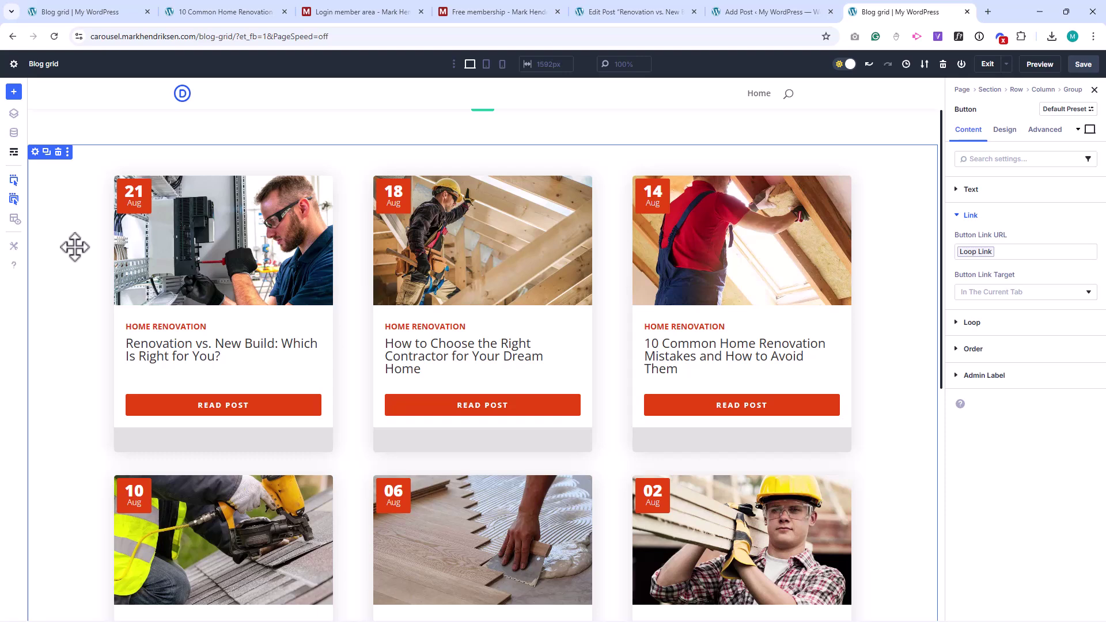
pyautogui.scroll(-1, 75, 247)
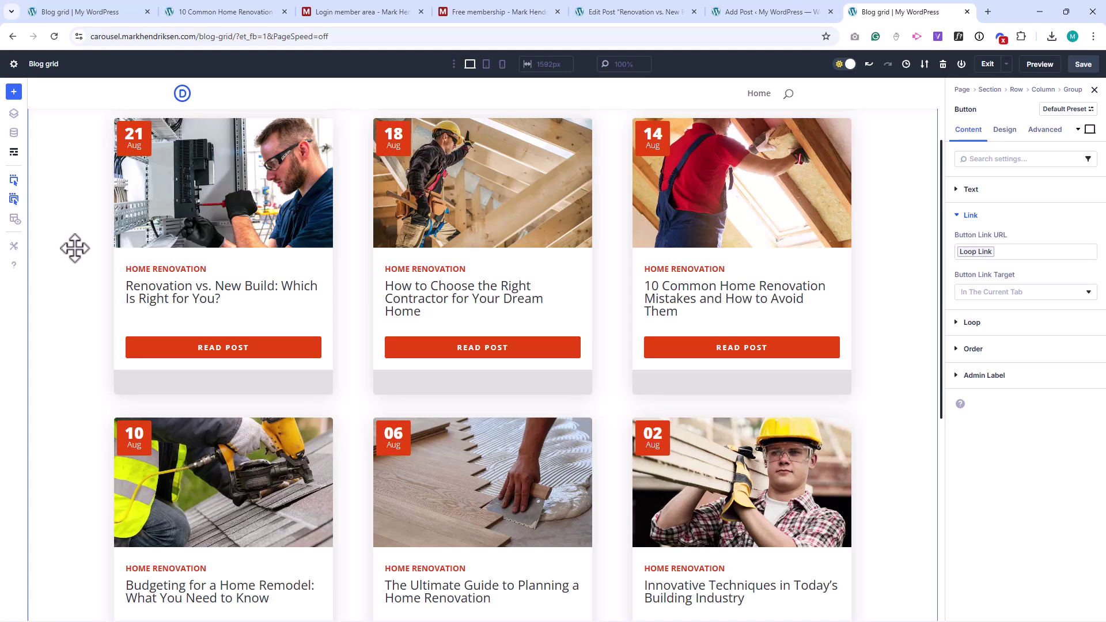
# In Wireframe View, set the Blurb title to Loop Author and its image to Author Profile Picture
pyautogui.click(14, 152)
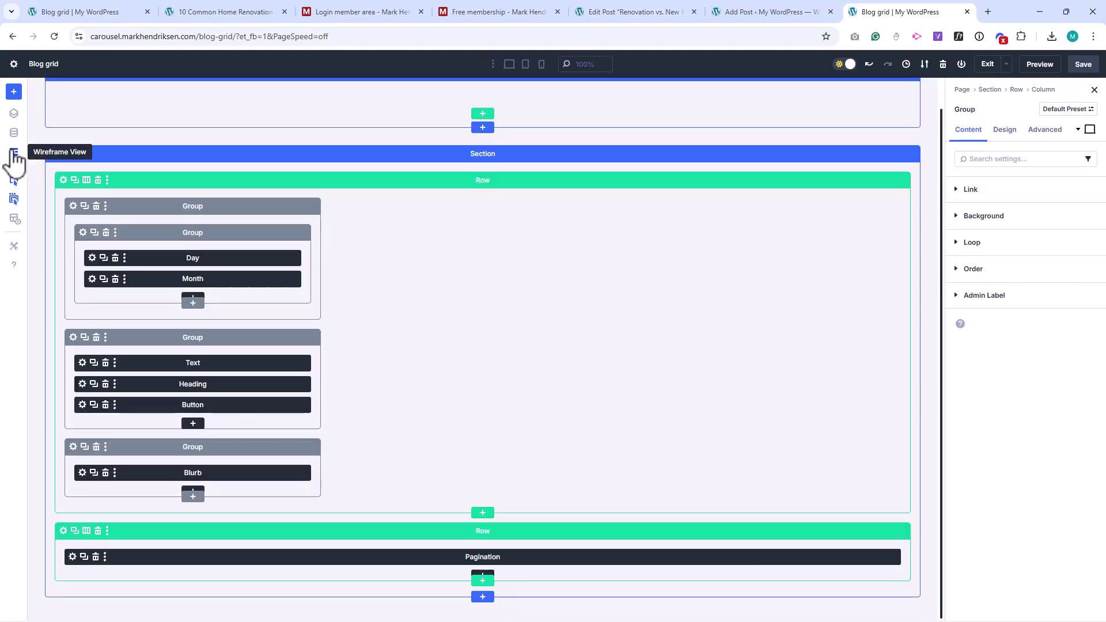
pyautogui.click(284, 473)
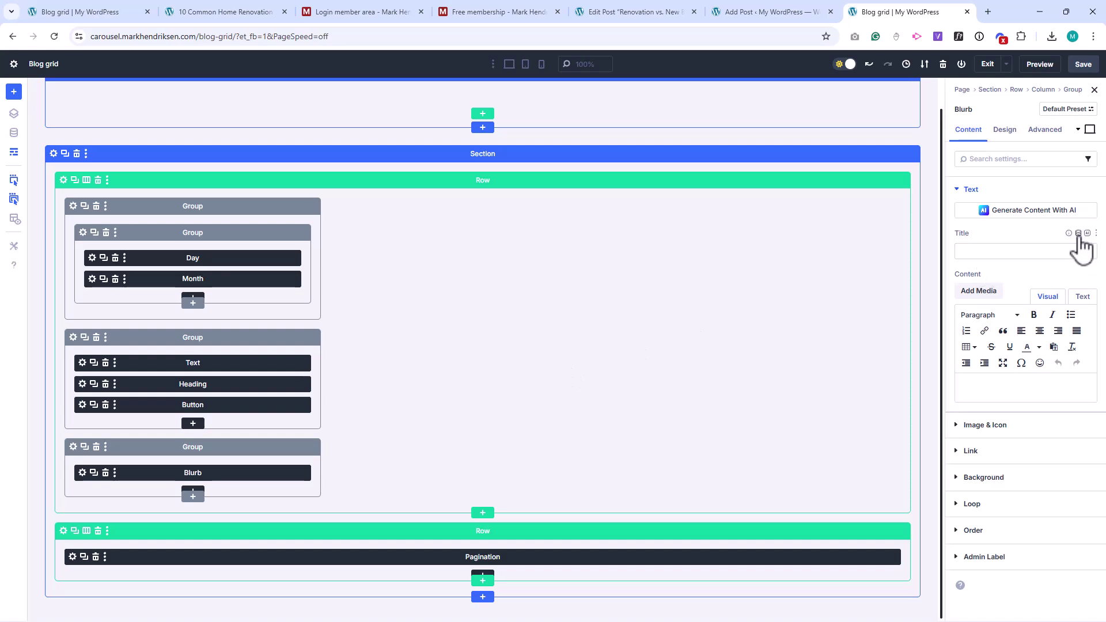
pyautogui.click(1079, 249)
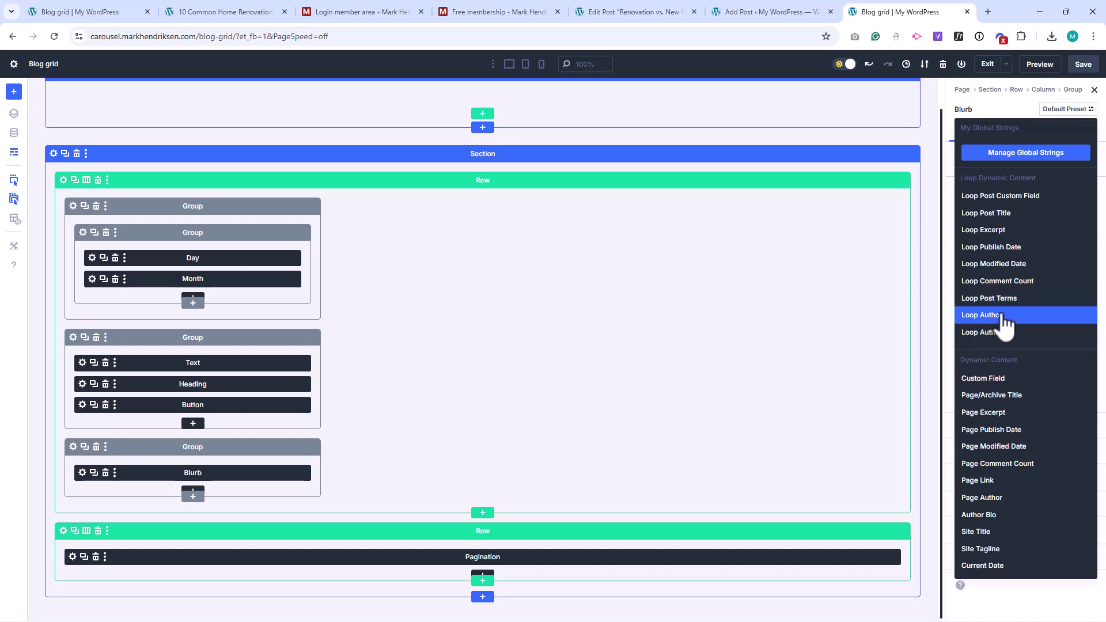
pyautogui.click(1003, 315)
pyautogui.click(1064, 355)
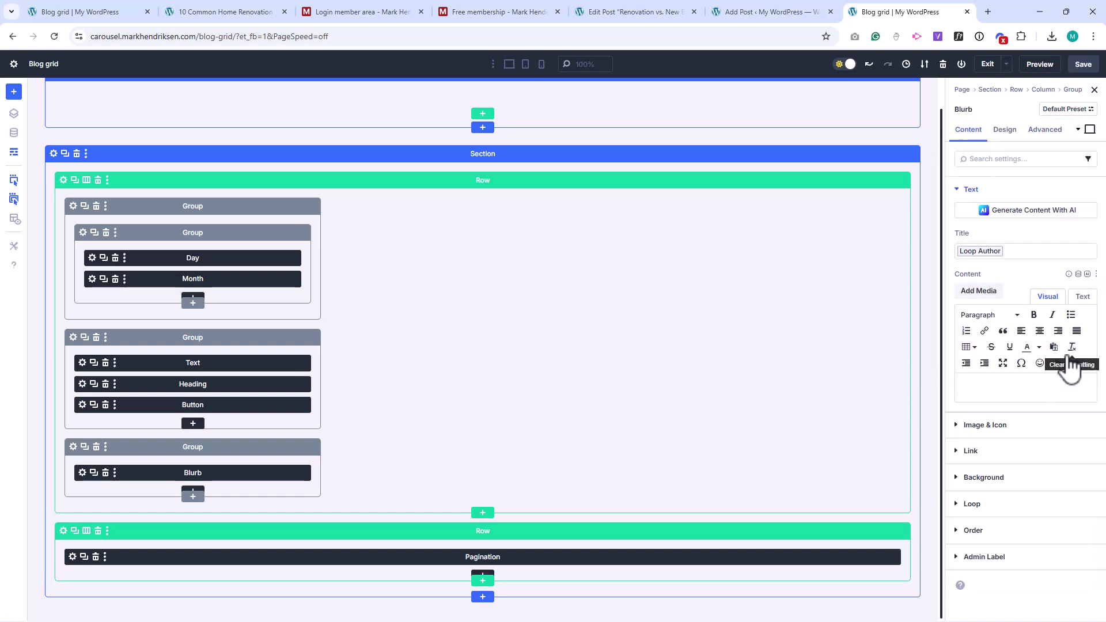
pyautogui.click(1015, 425)
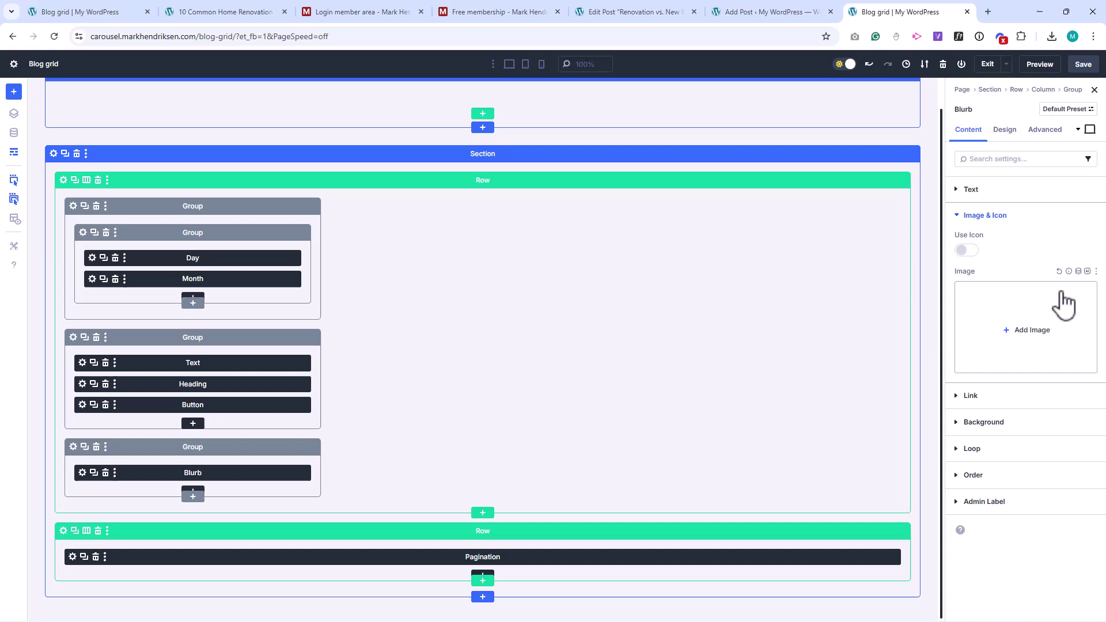
pyautogui.click(1079, 271)
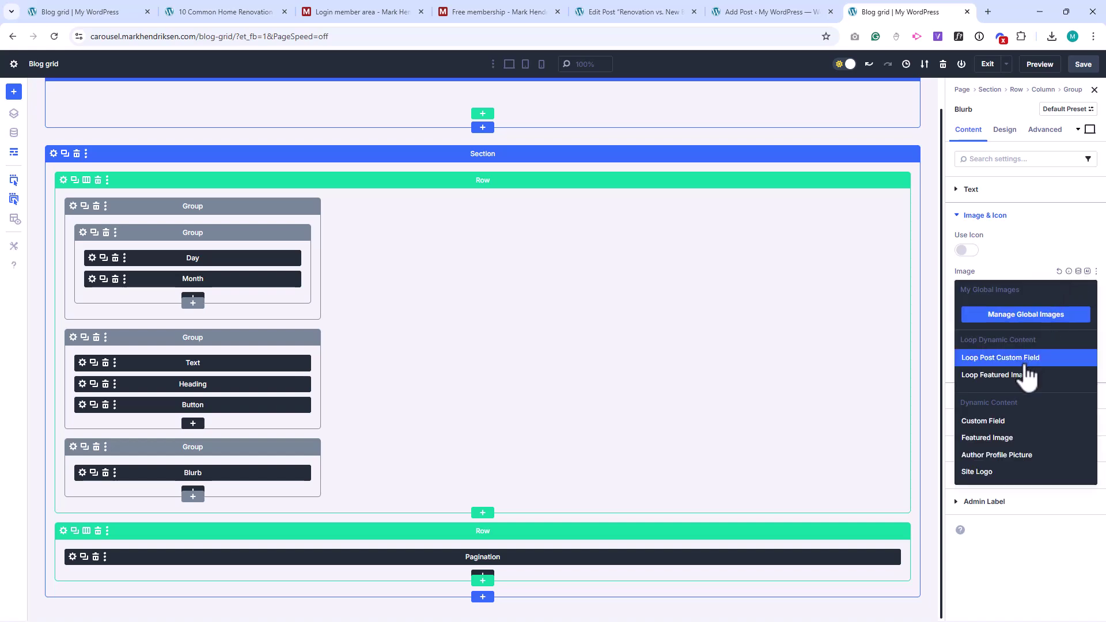
pyautogui.click(1003, 457)
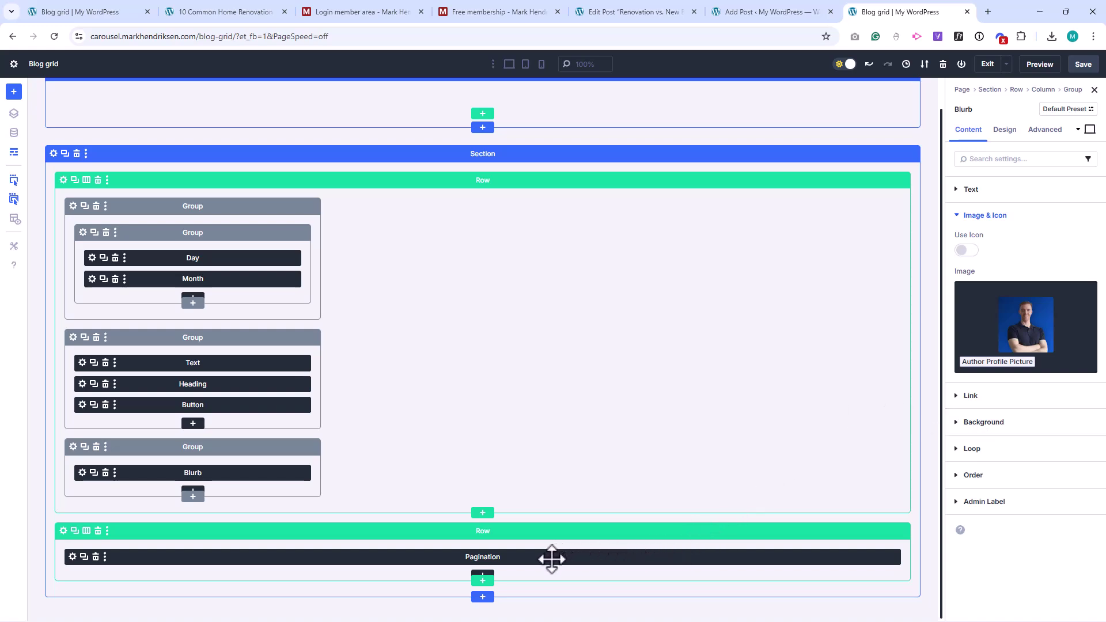
# Set the Pagination module's Target Loop to Column blog loop
pyautogui.click(551, 559)
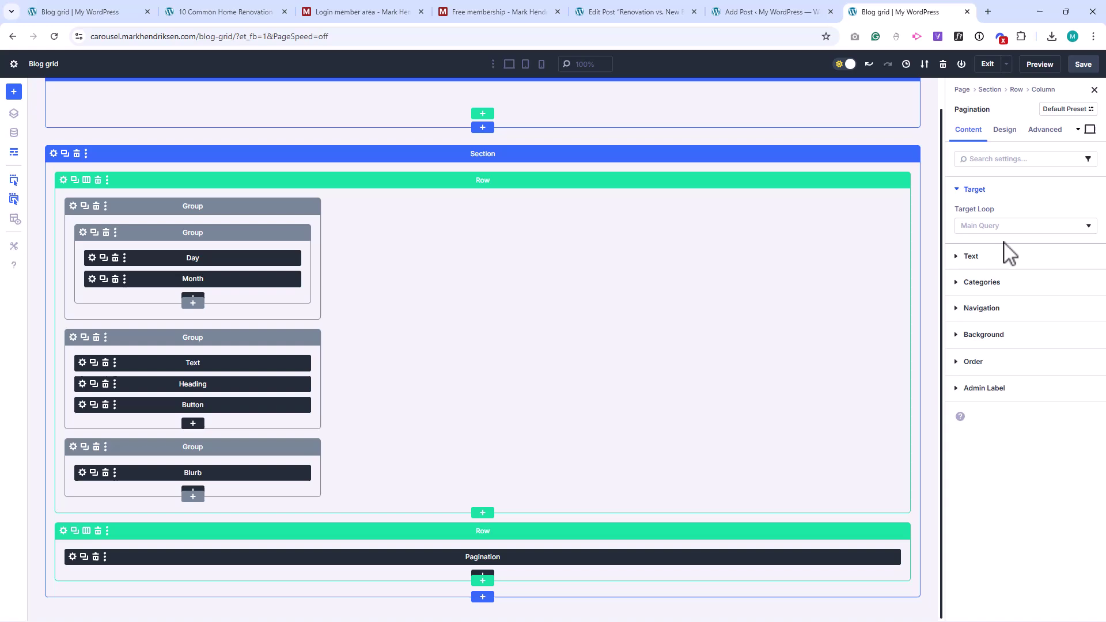
pyautogui.click(1012, 228)
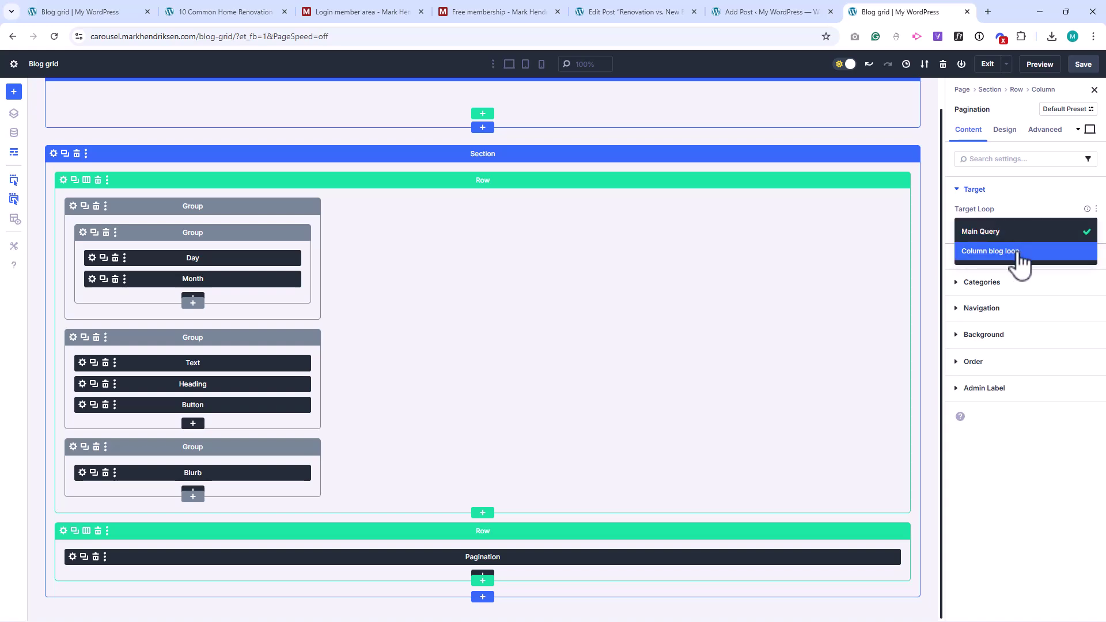
pyautogui.click(1035, 253)
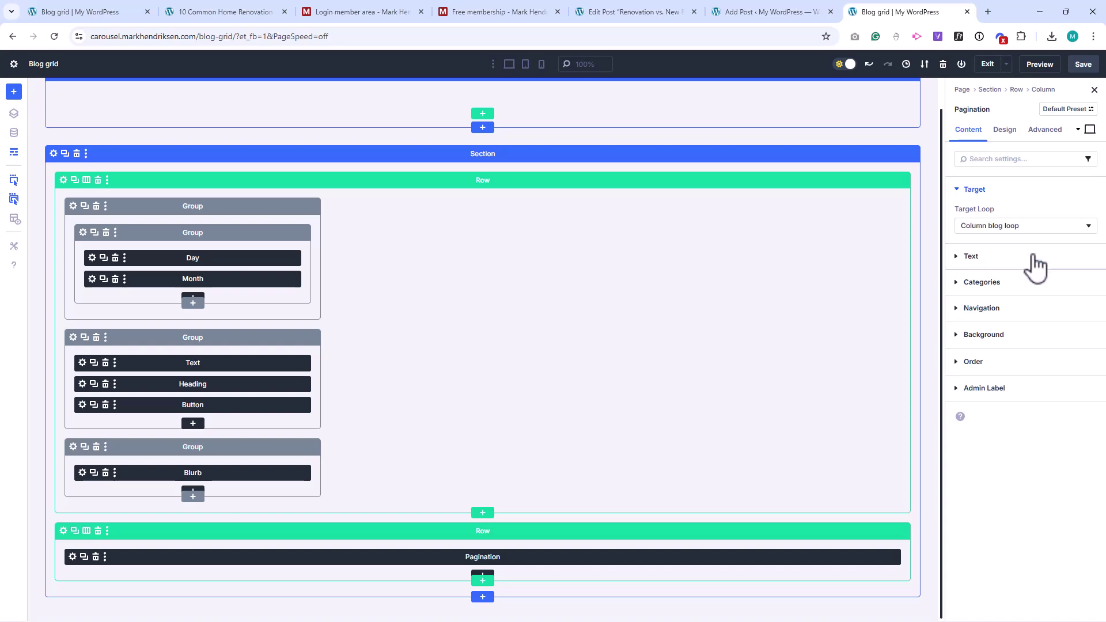
# Save the blog grid page and preview it live in a background tab
pyautogui.click(1082, 65)
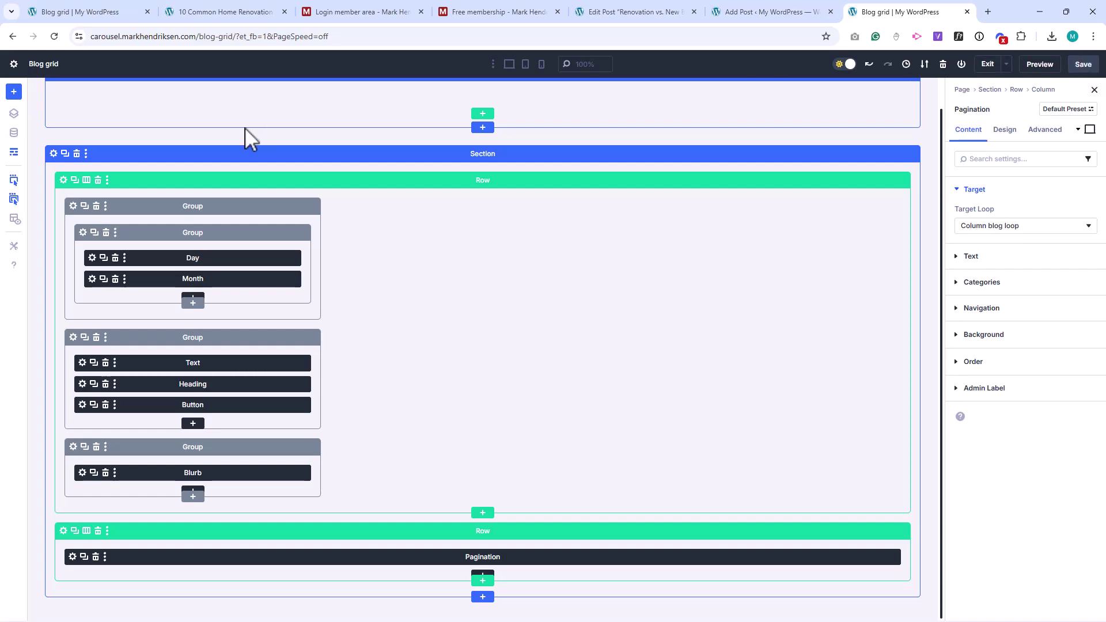
pyautogui.click(14, 155)
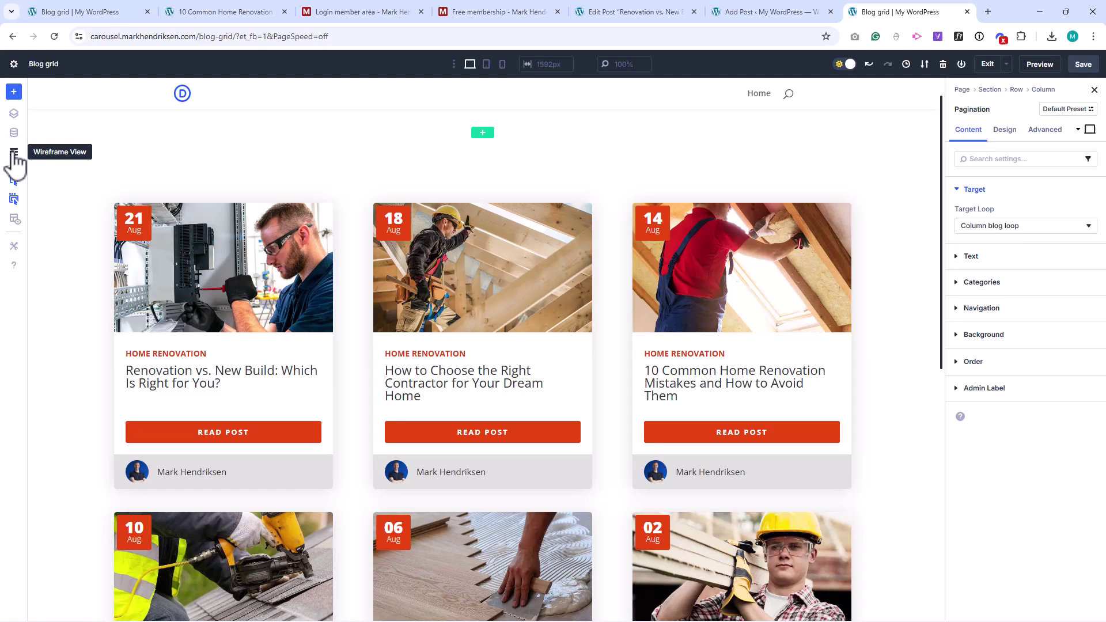
pyautogui.middleClick(182, 99)
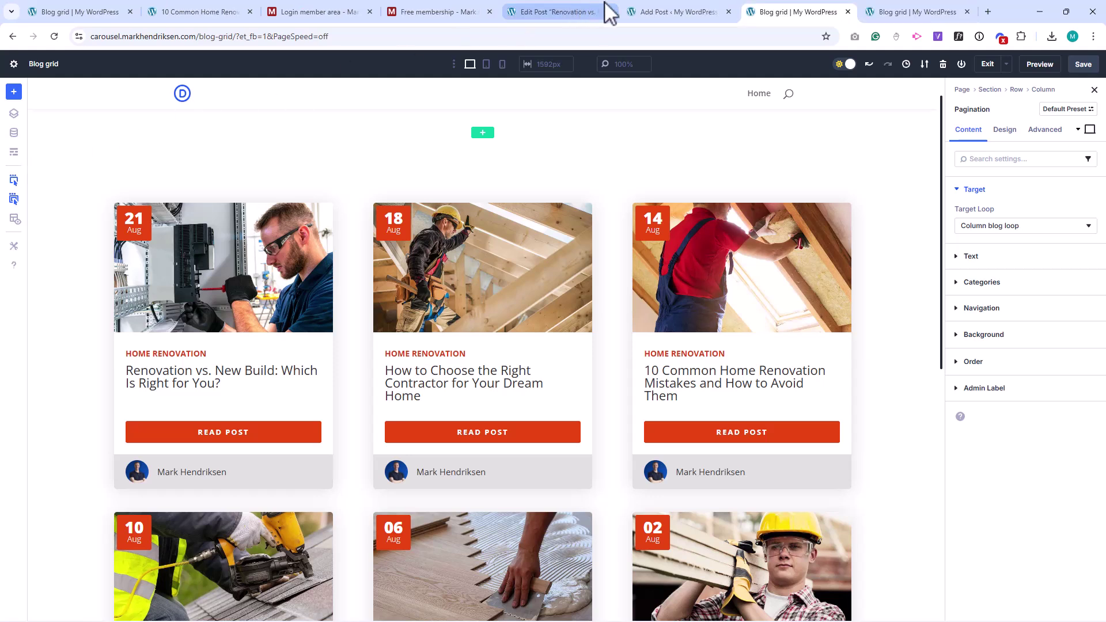
# In Divi Theme Builder, build a new template from scratch assigned to All Posts
pyautogui.click(558, 11)
pyautogui.click(57, 126)
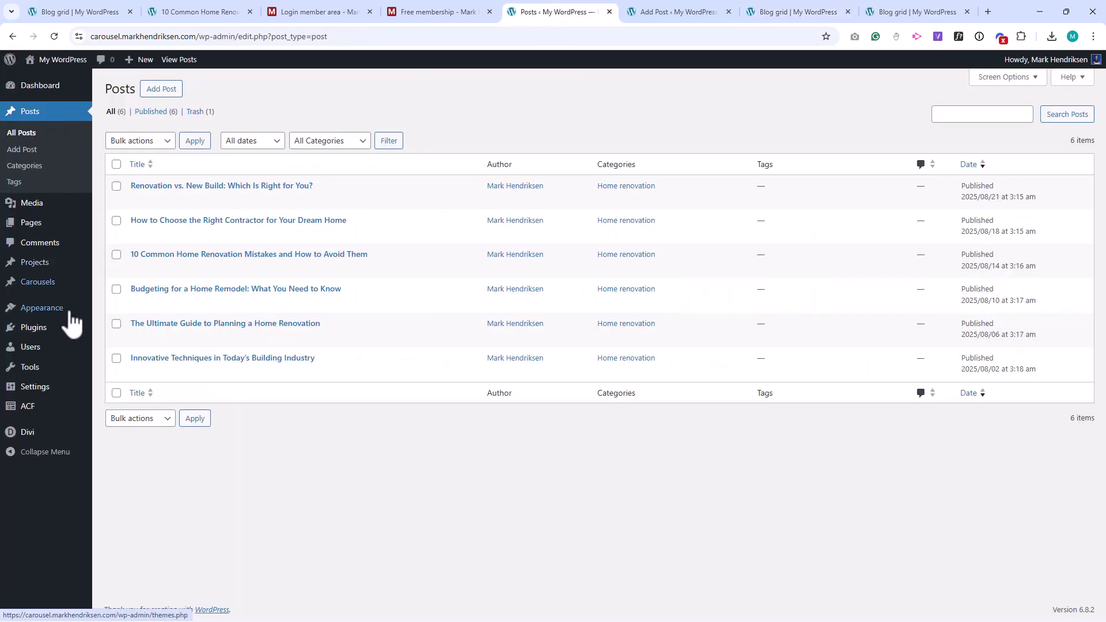
pyautogui.moveTo(26, 443)
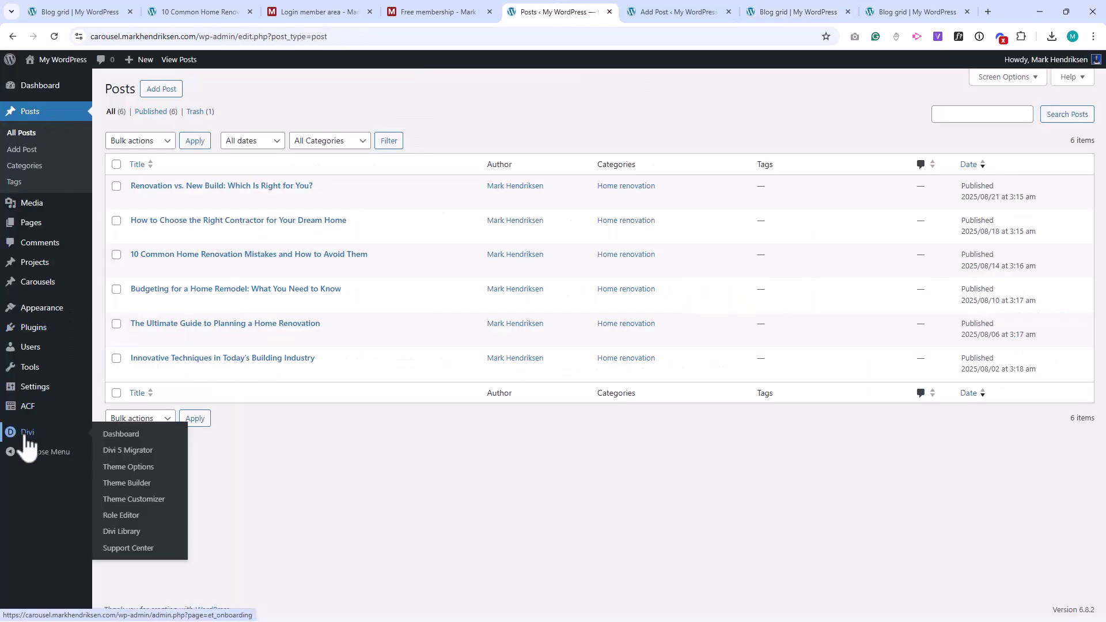
pyautogui.click(144, 487)
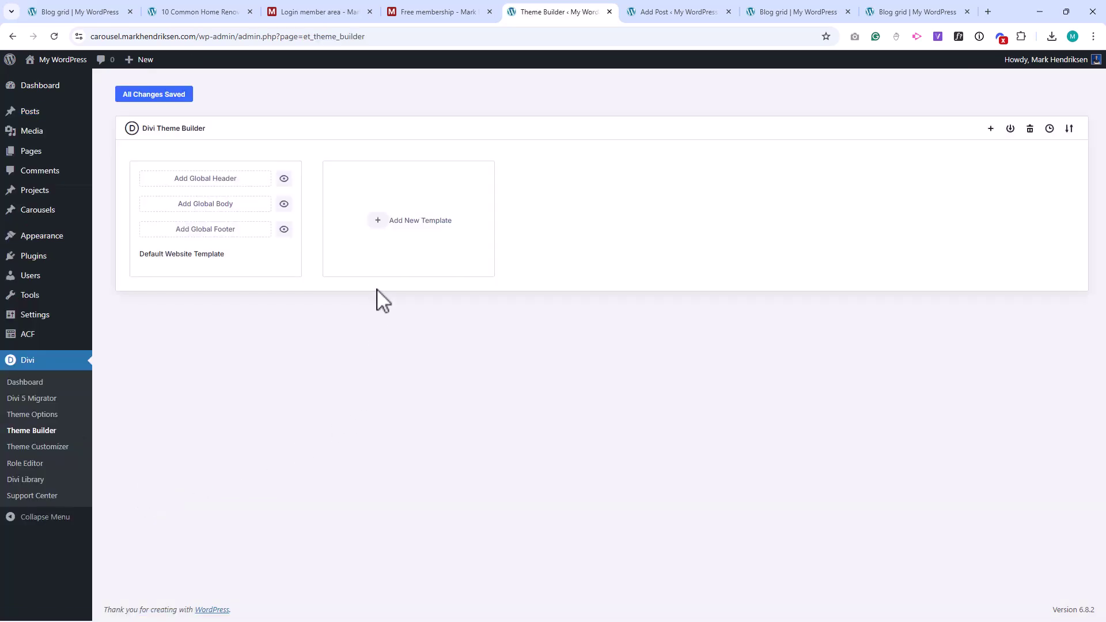
pyautogui.click(380, 221)
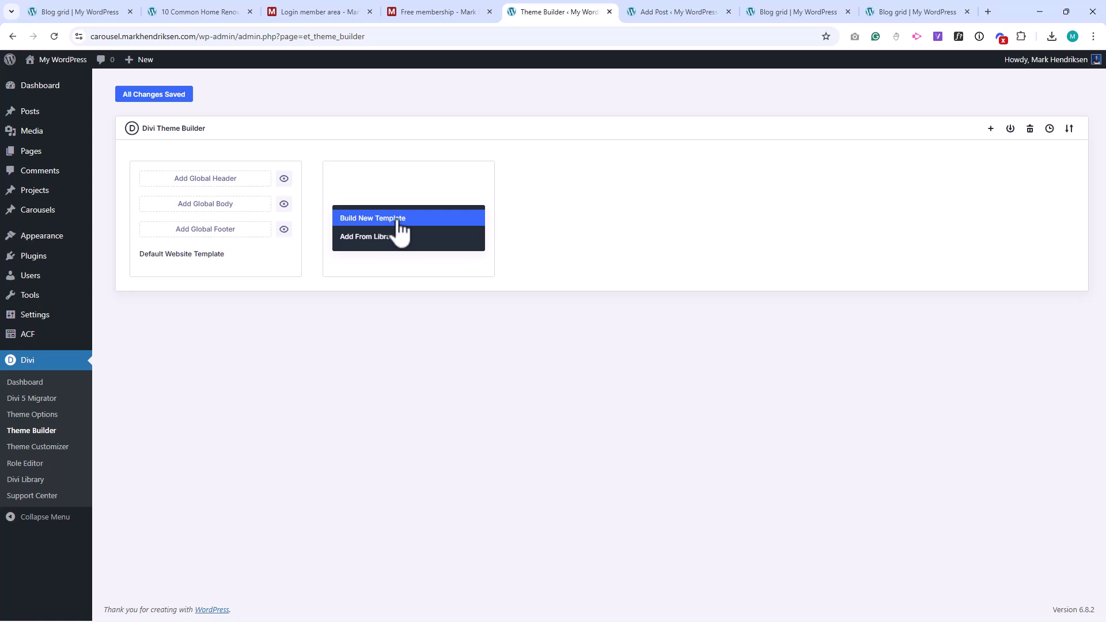
pyautogui.click(430, 220)
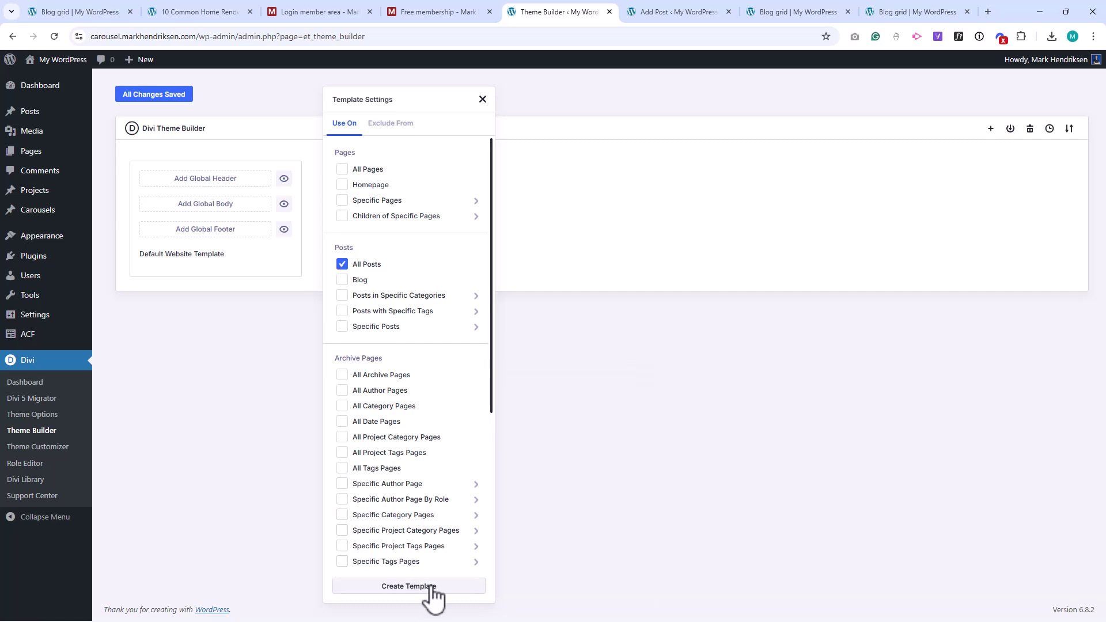
pyautogui.click(409, 586)
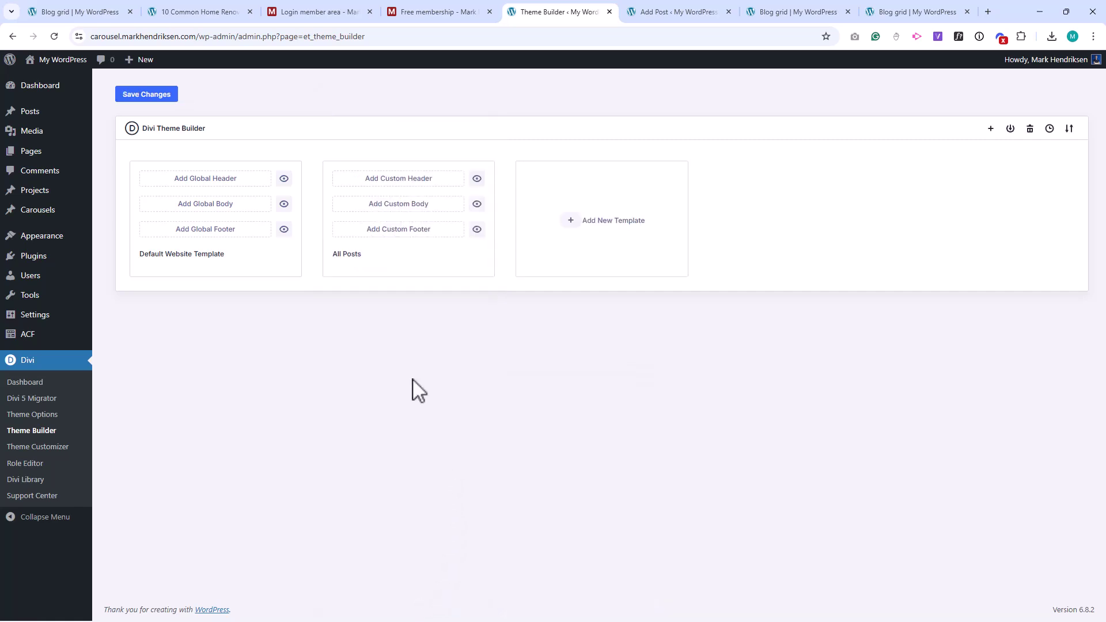
# Give the All Posts template a custom body from the saved 'Divi 5 Post' layout and save
pyautogui.click(165, 95)
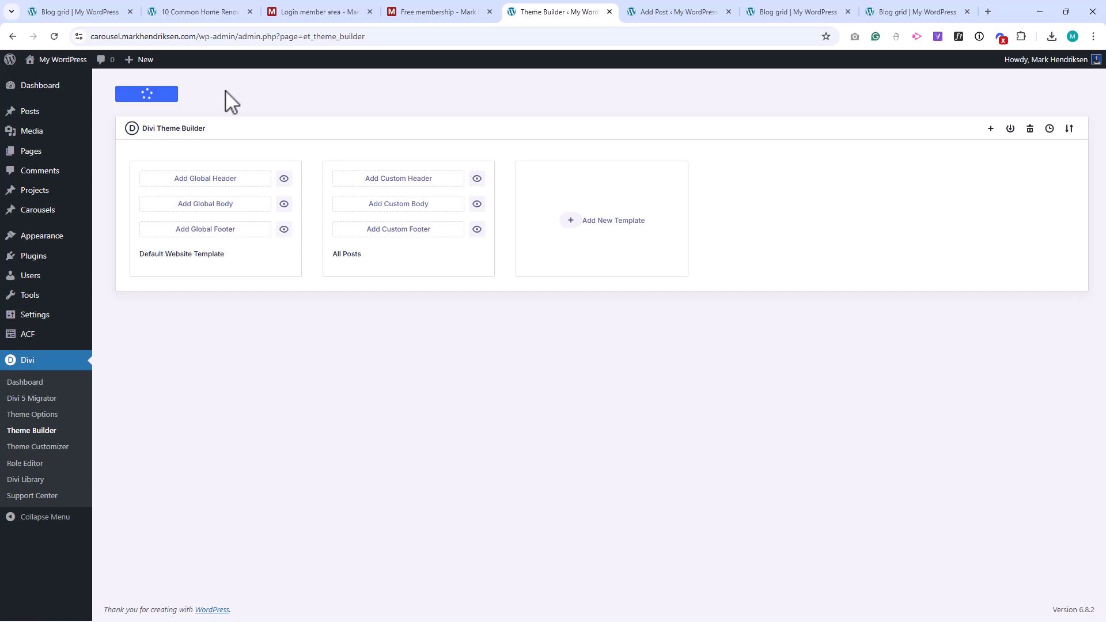
pyautogui.click(448, 212)
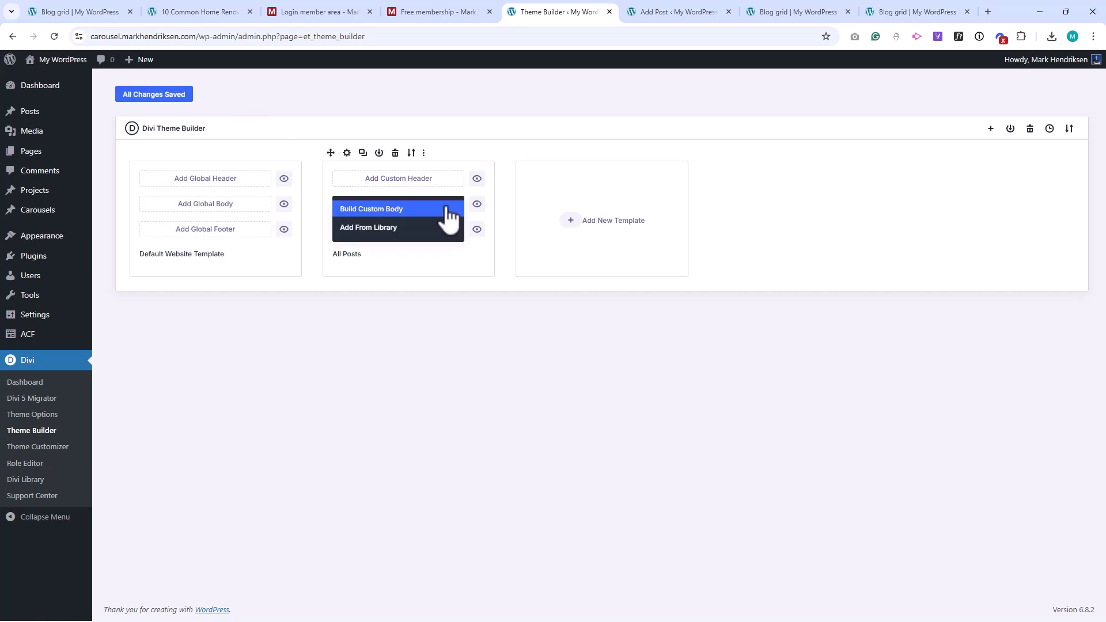
pyautogui.click(402, 237)
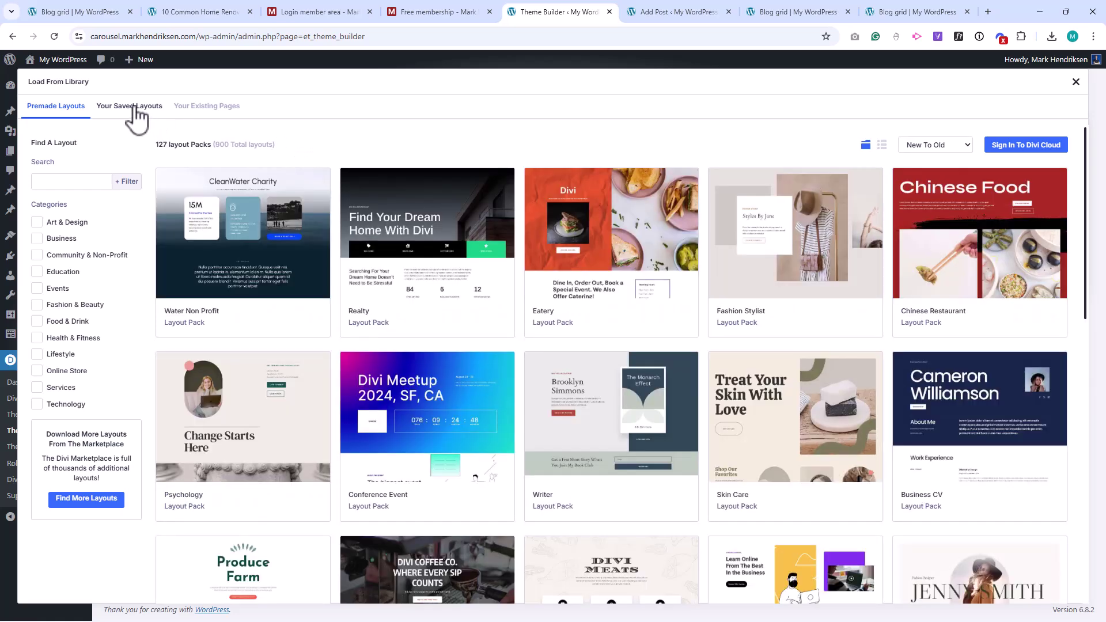
pyautogui.click(134, 107)
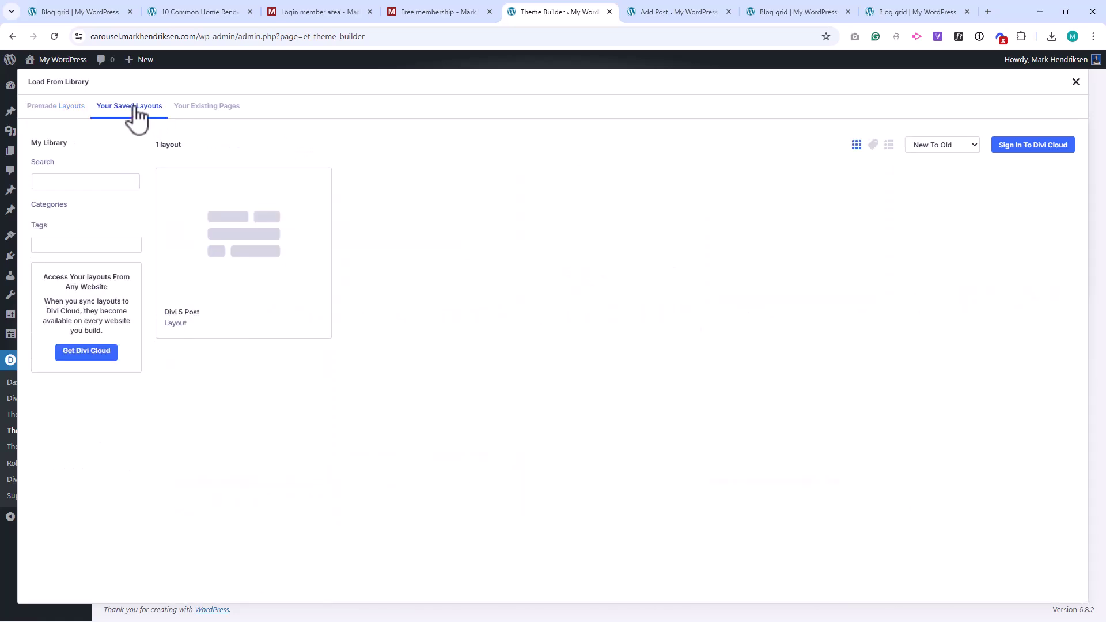
pyautogui.click(227, 211)
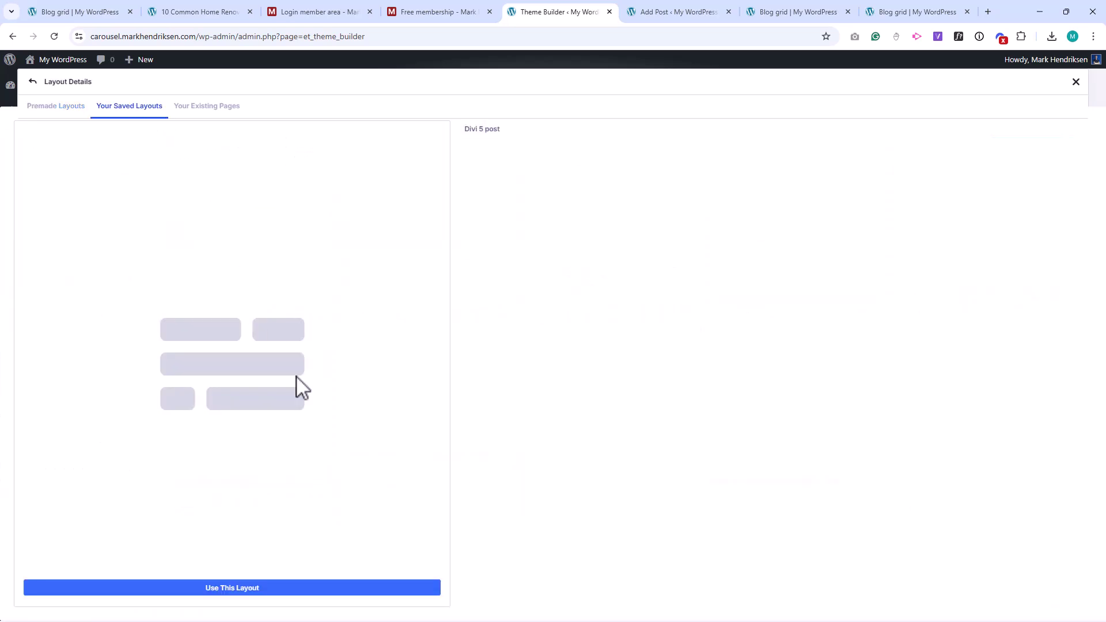
pyautogui.click(263, 589)
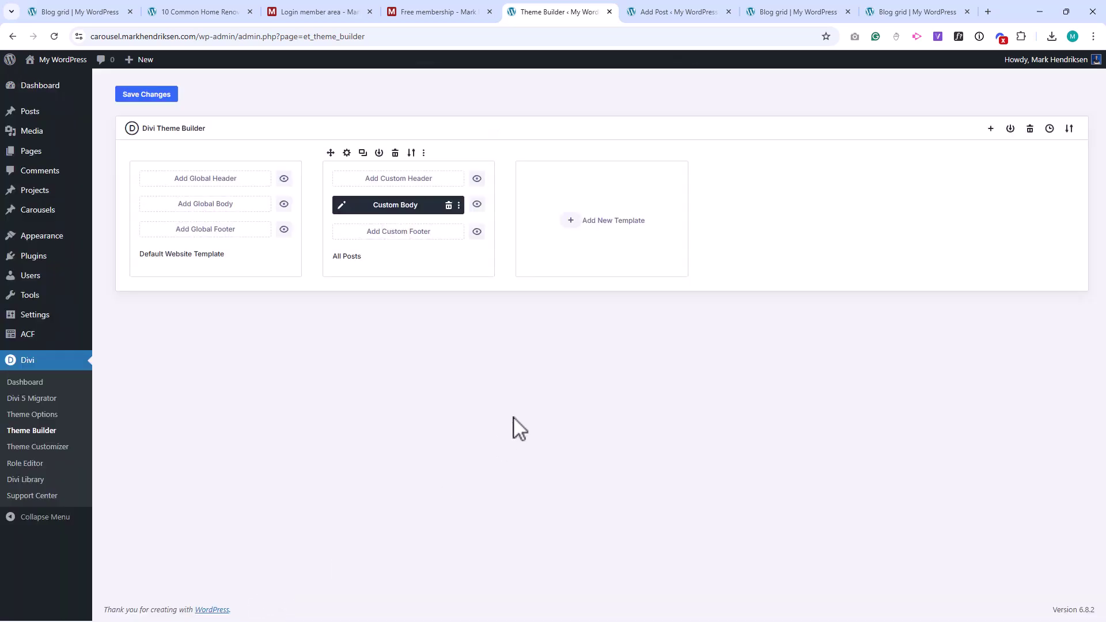
pyautogui.click(155, 94)
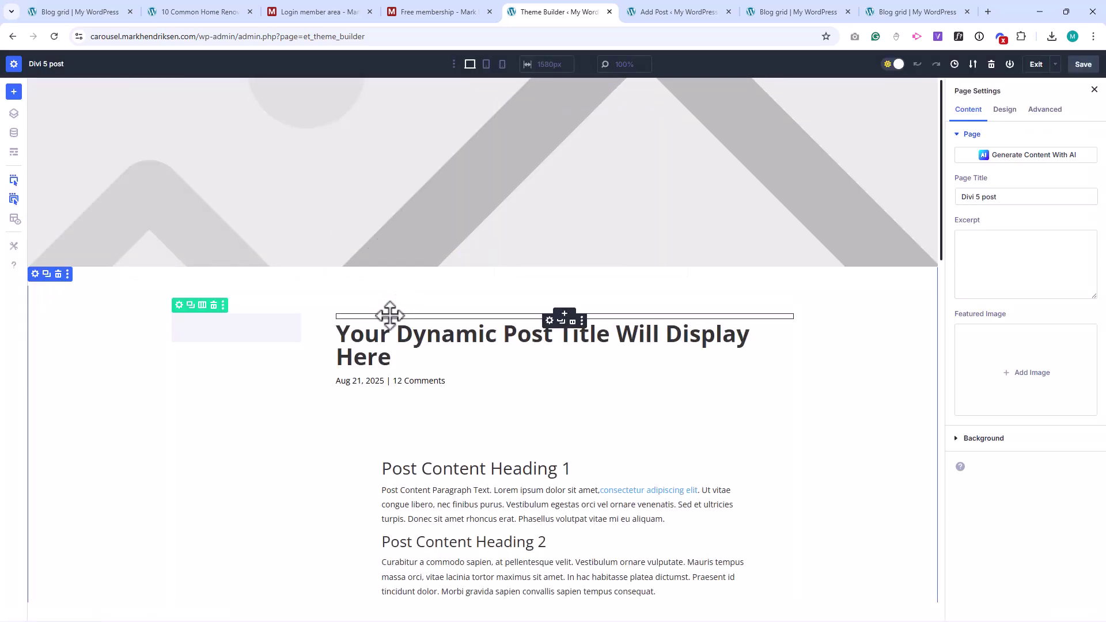
# In Wireframe View, set the Text module body to dynamic Post Categories
pyautogui.click(14, 153)
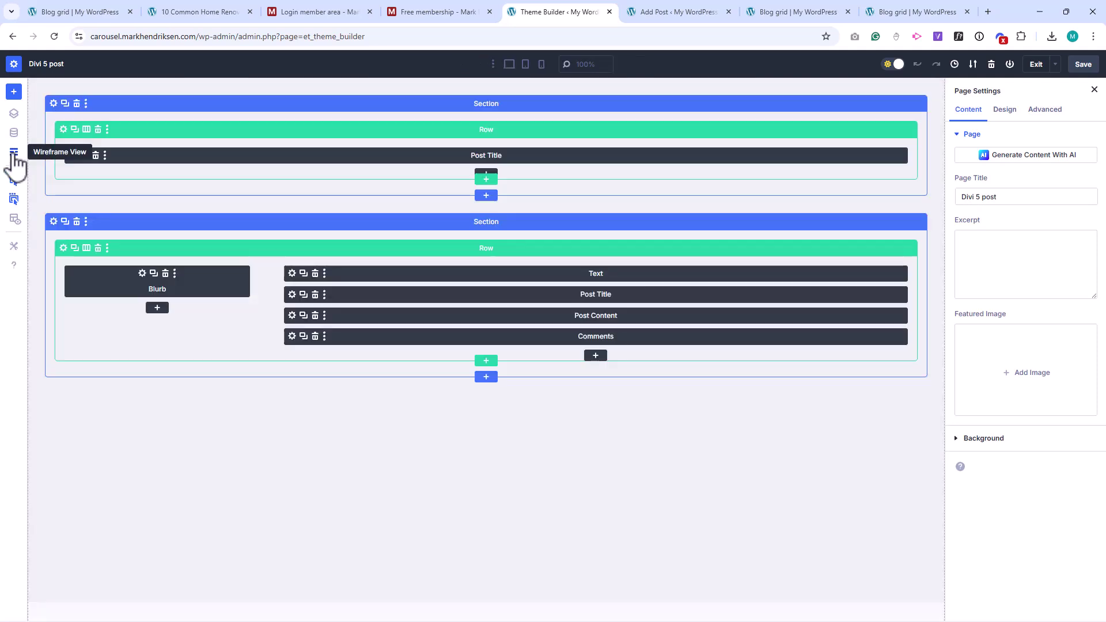
pyautogui.click(395, 273)
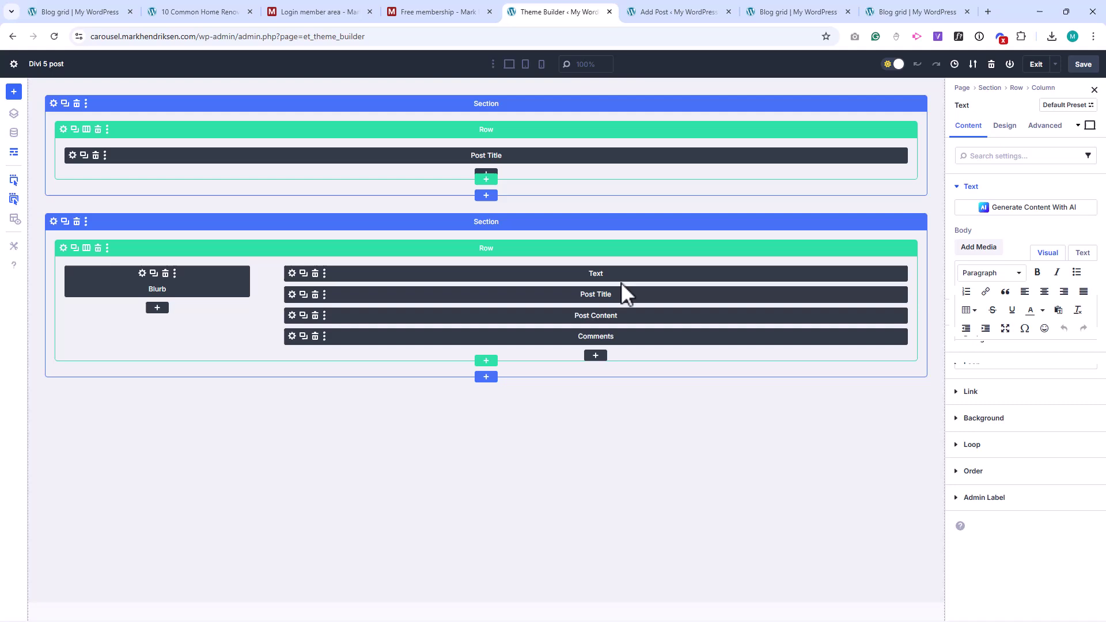
pyautogui.click(1079, 232)
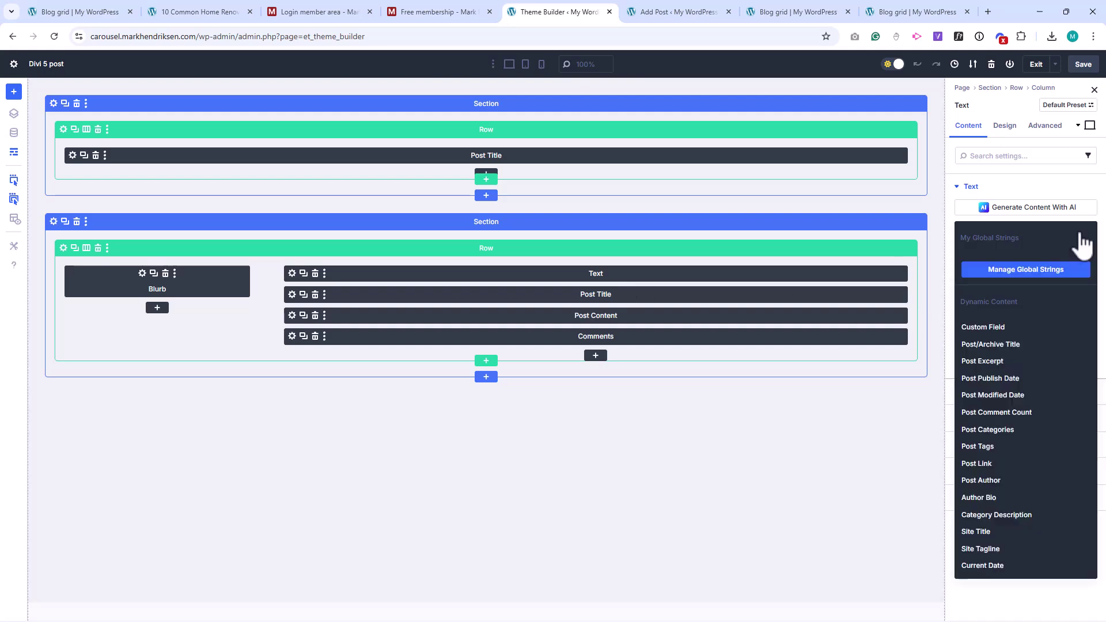
pyautogui.click(1031, 430)
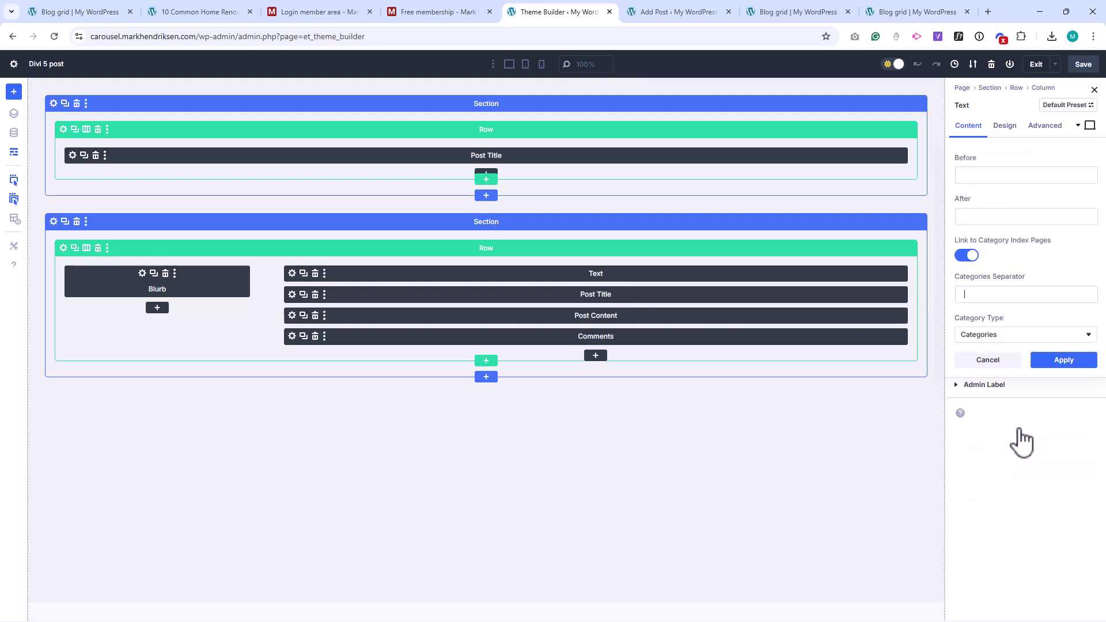
pyautogui.click(1064, 360)
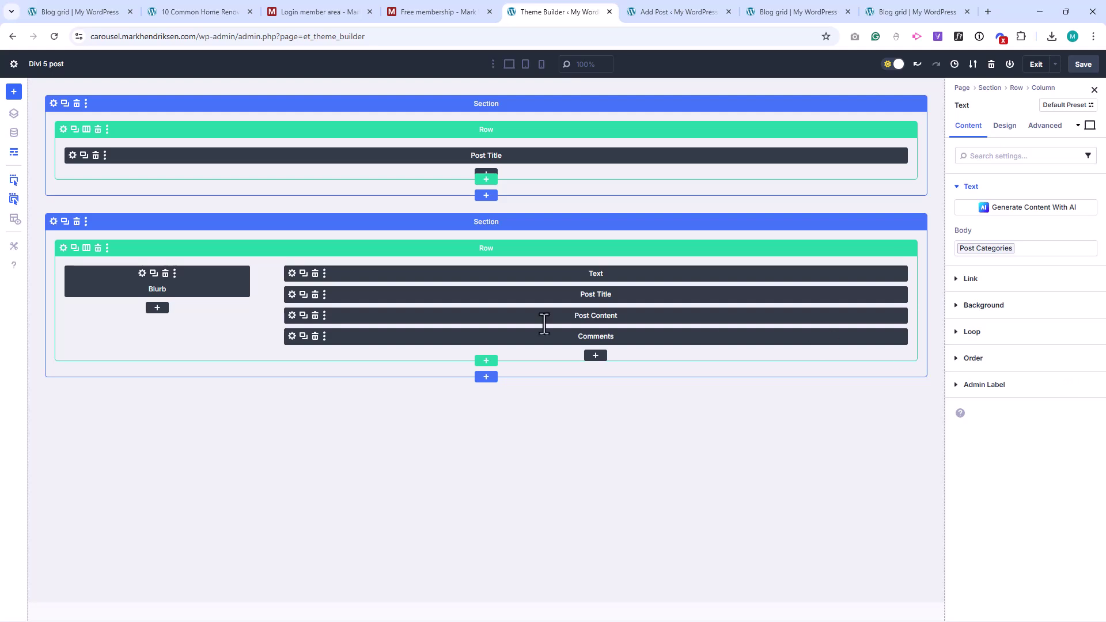
# Set the Blurb title to Post Author and its content to Author Bio
pyautogui.click(143, 276)
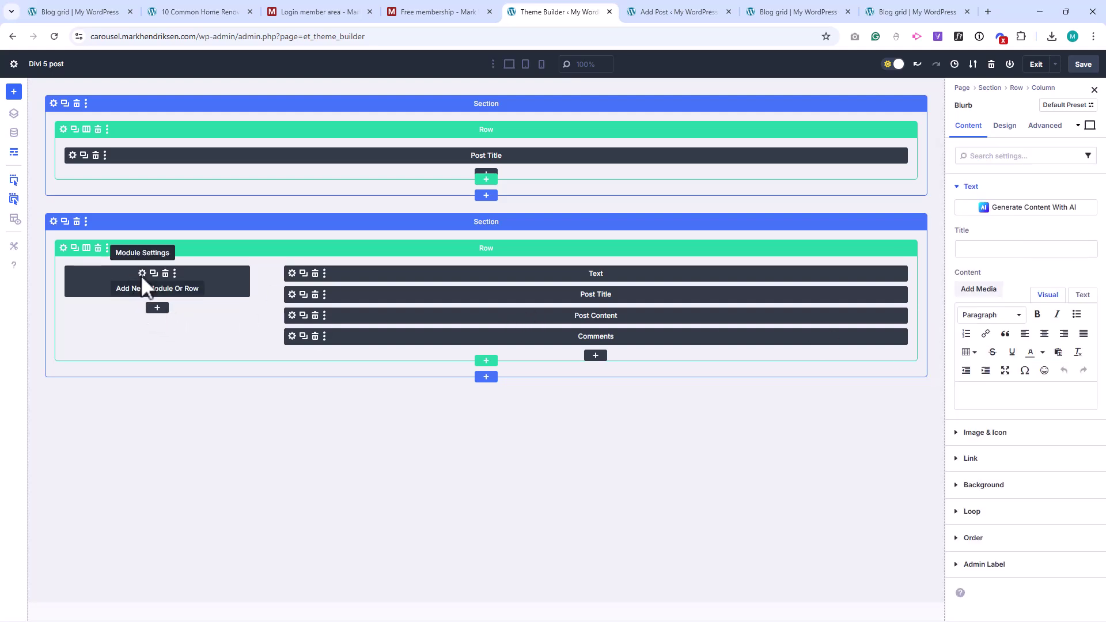
pyautogui.moveTo(1042, 244)
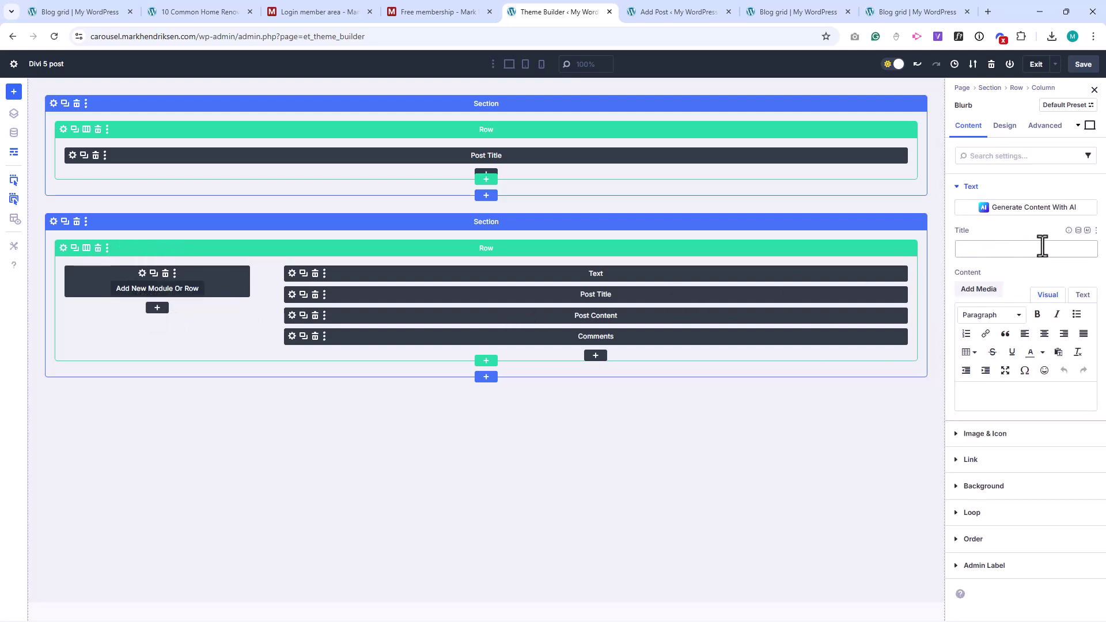
pyautogui.click(1079, 230)
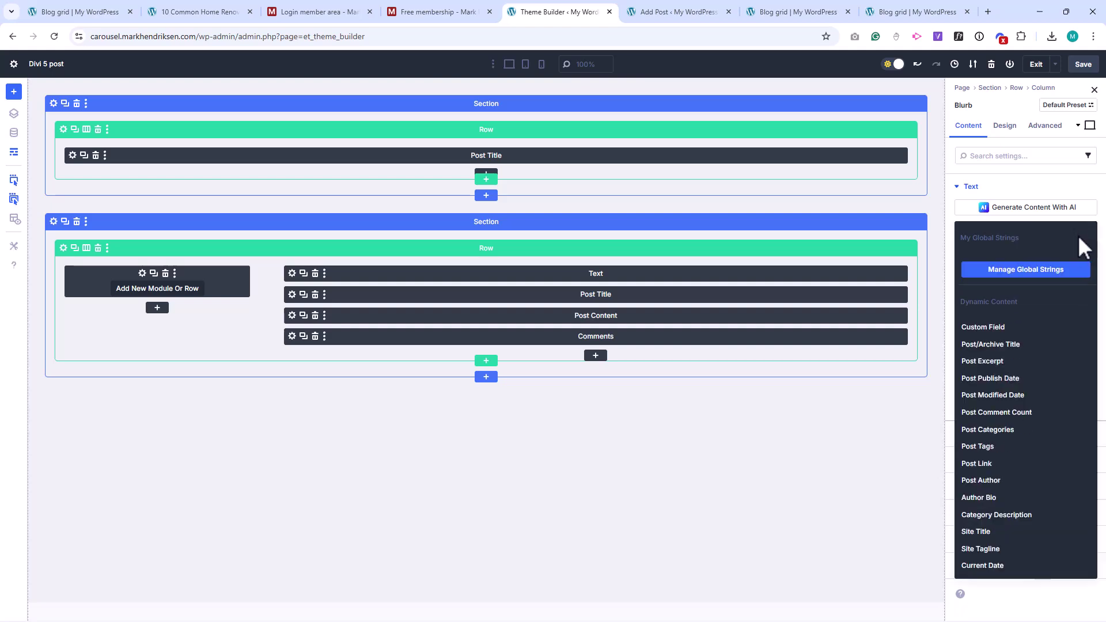
pyautogui.click(995, 480)
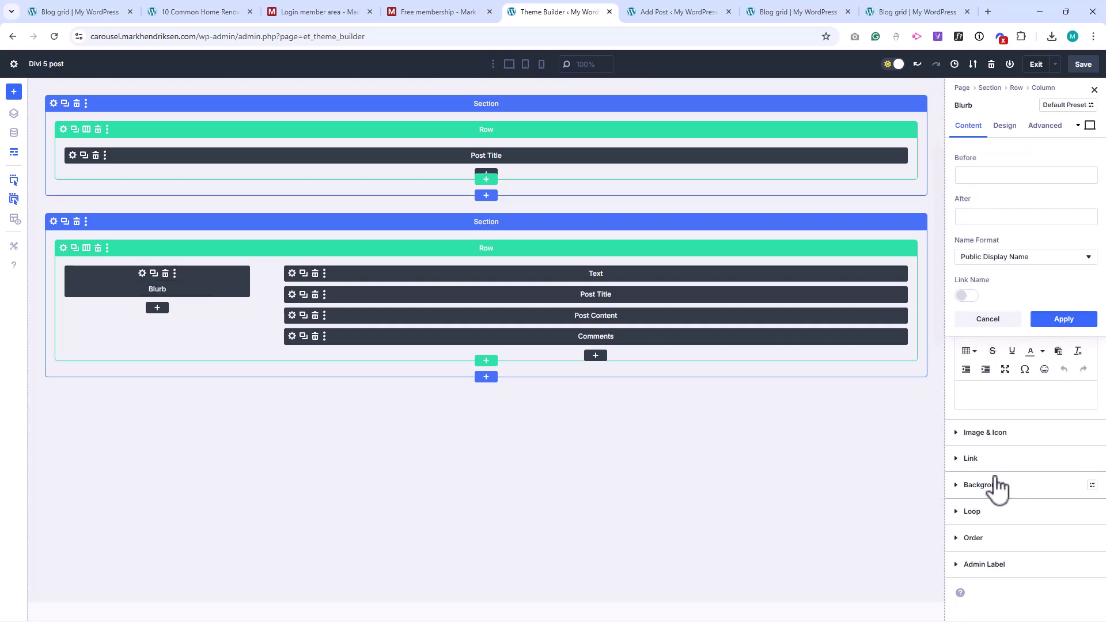
pyautogui.click(1063, 320)
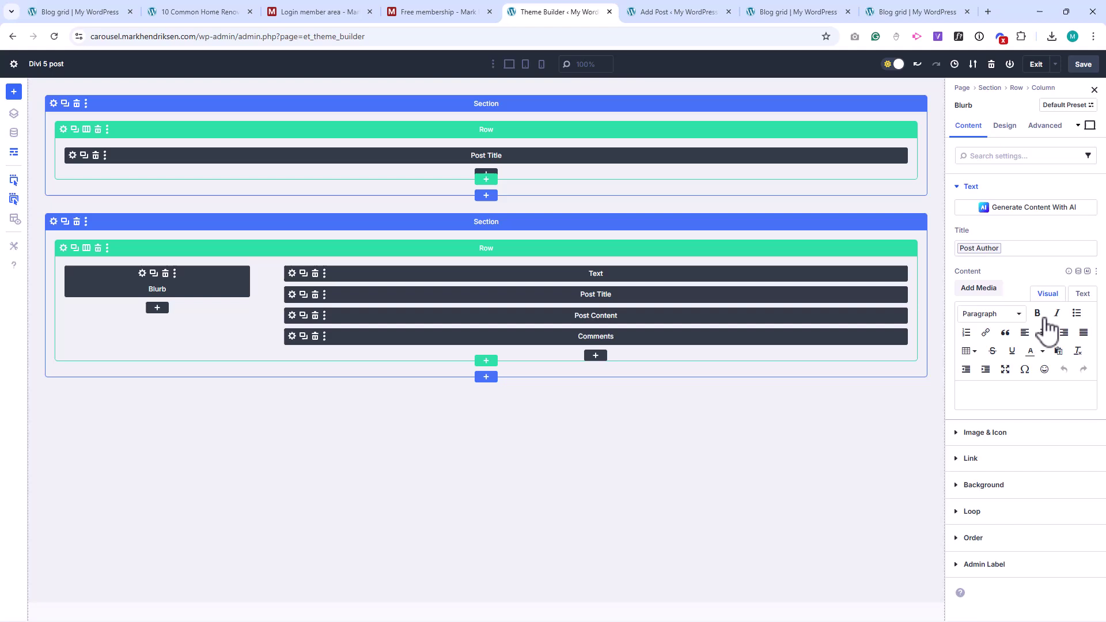
pyautogui.click(1078, 272)
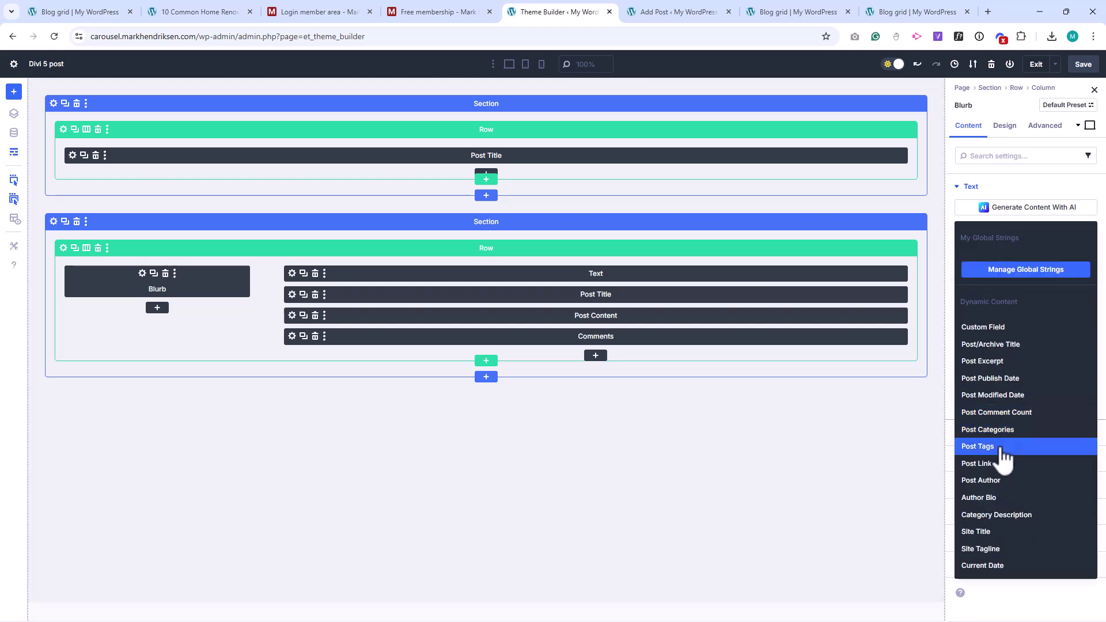
pyautogui.click(989, 499)
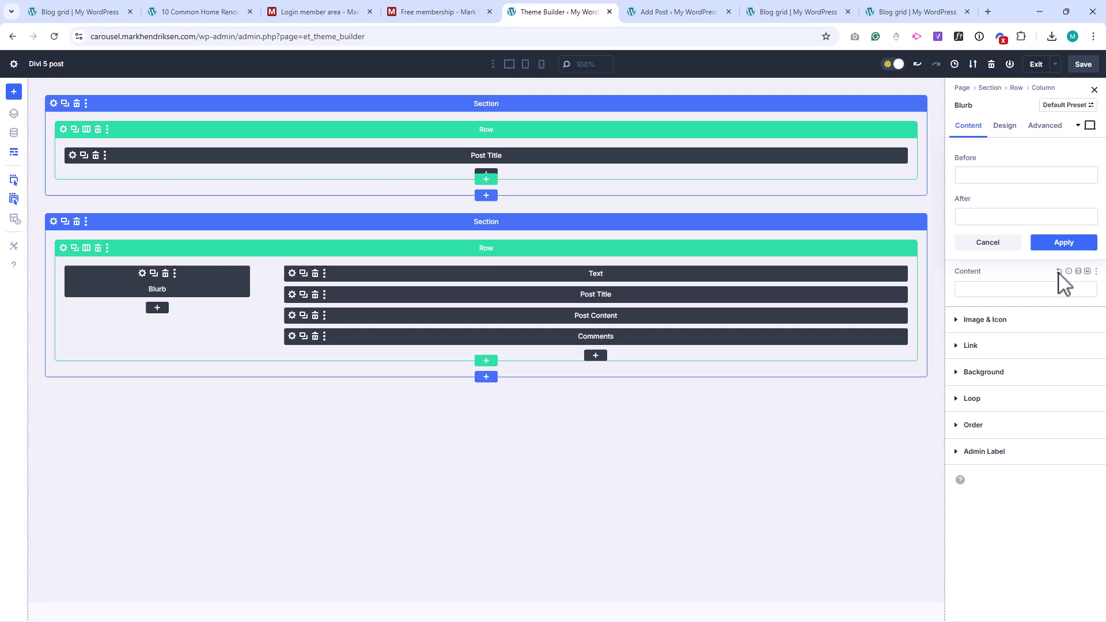
pyautogui.click(1060, 242)
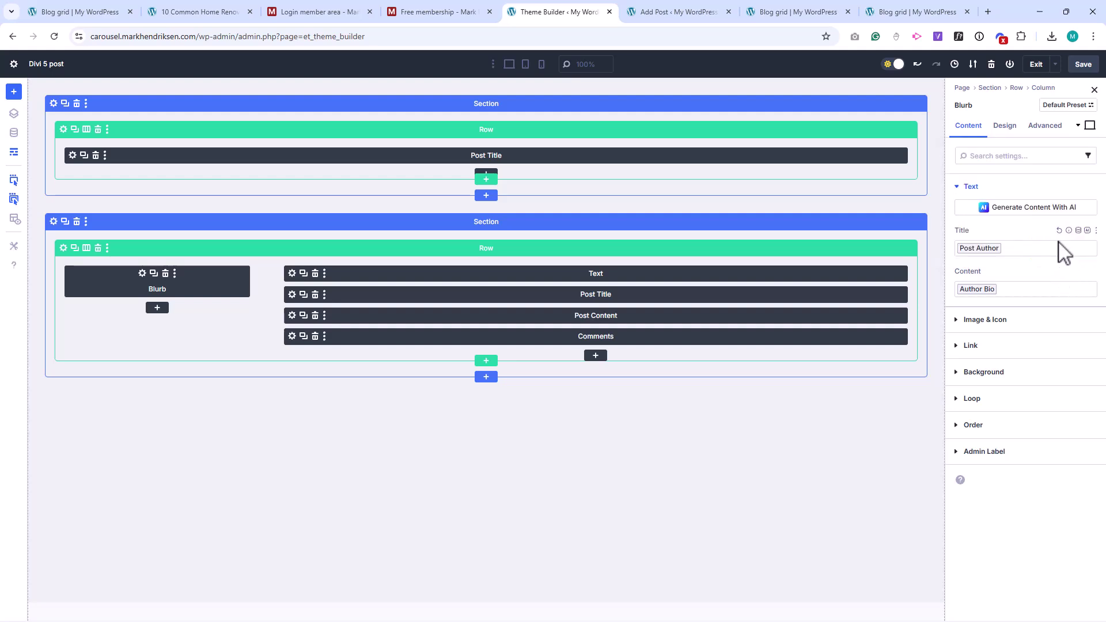
# Set the Blurb image to Author Profile Picture, then leave the builder
pyautogui.click(958, 320)
pyautogui.click(1078, 269)
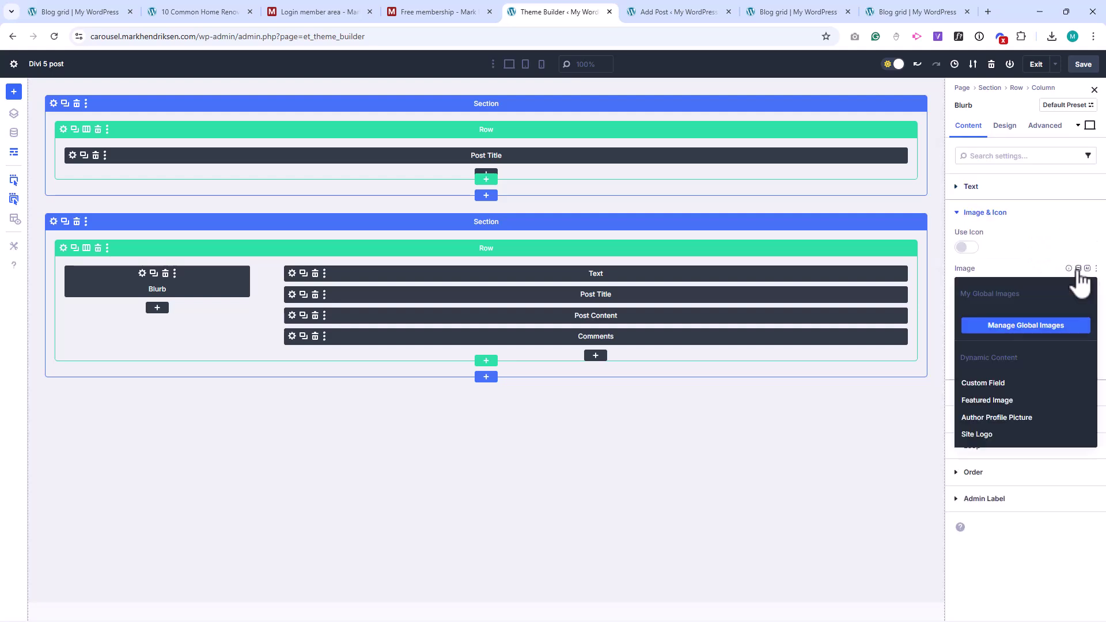
pyautogui.click(1010, 417)
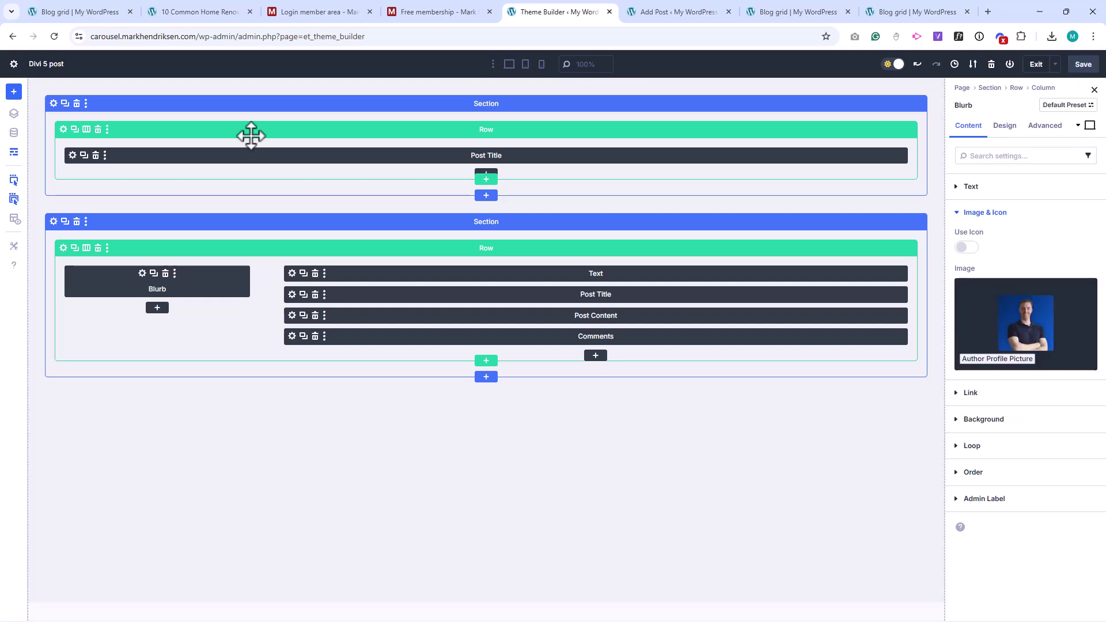
pyautogui.click(14, 152)
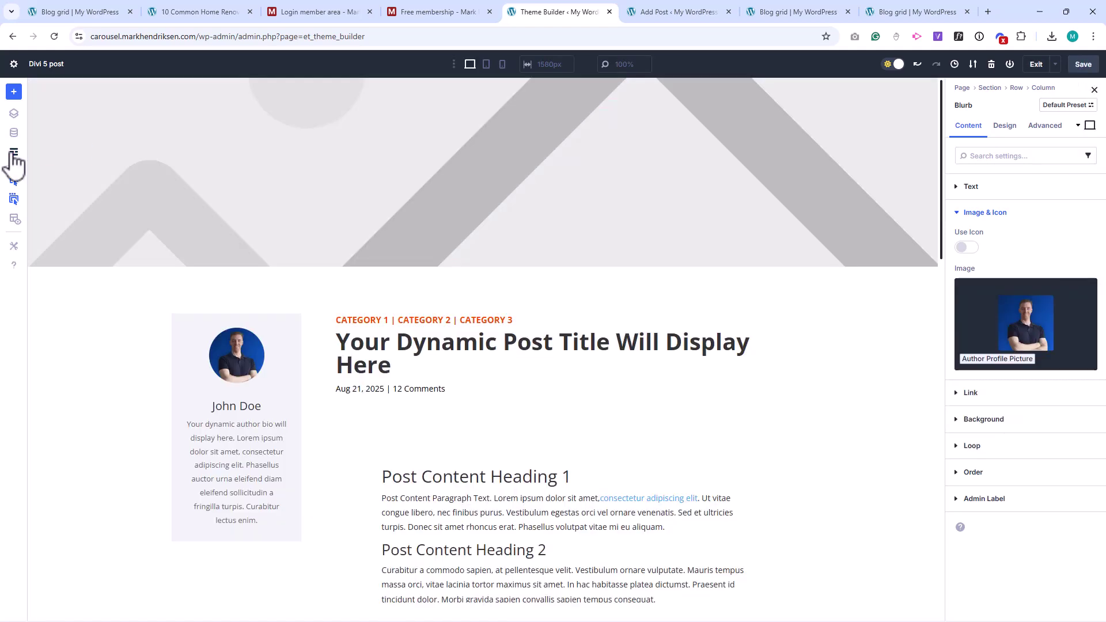
pyautogui.click(1037, 65)
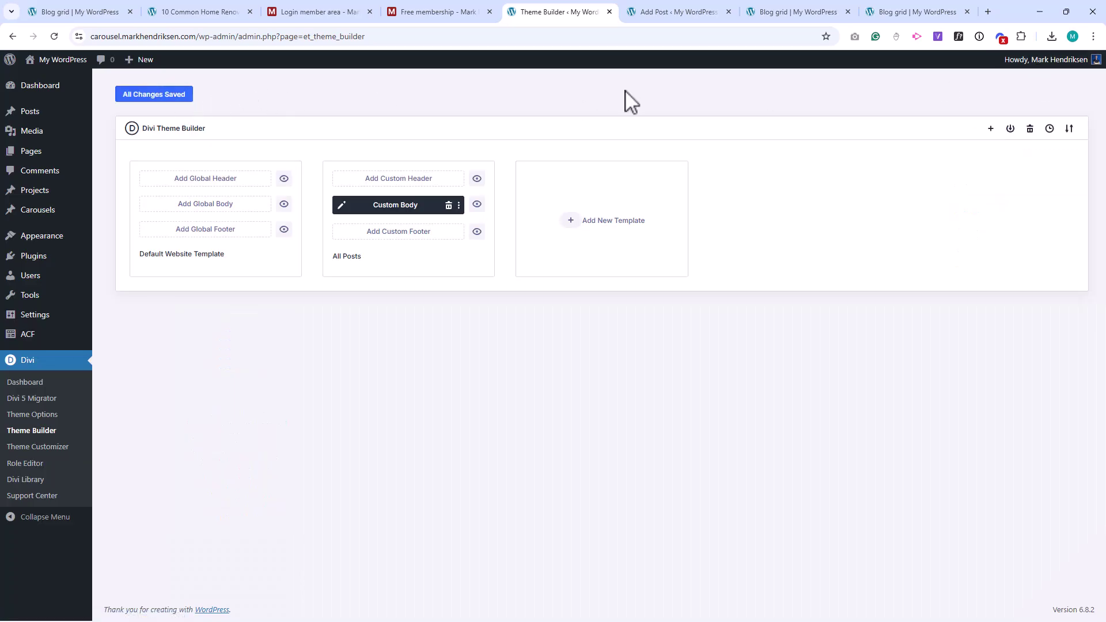
pyautogui.click(913, 11)
# View the Renovation vs. New Build post, then open the administrator profile's Biographical Info and picture
pyautogui.click(354, 244)
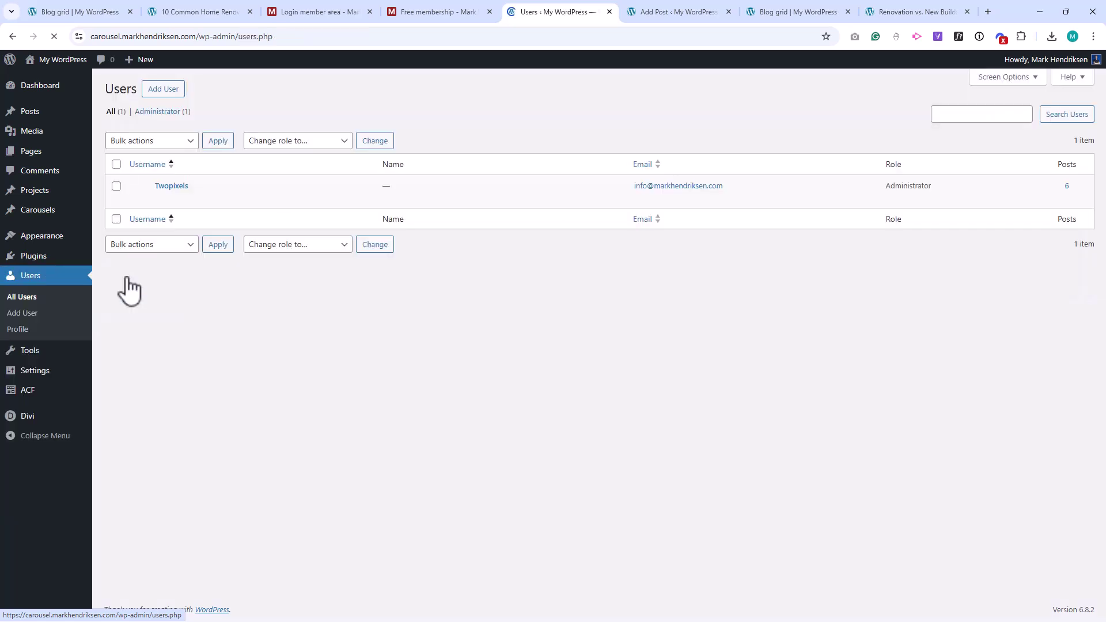
pyautogui.click(162, 197)
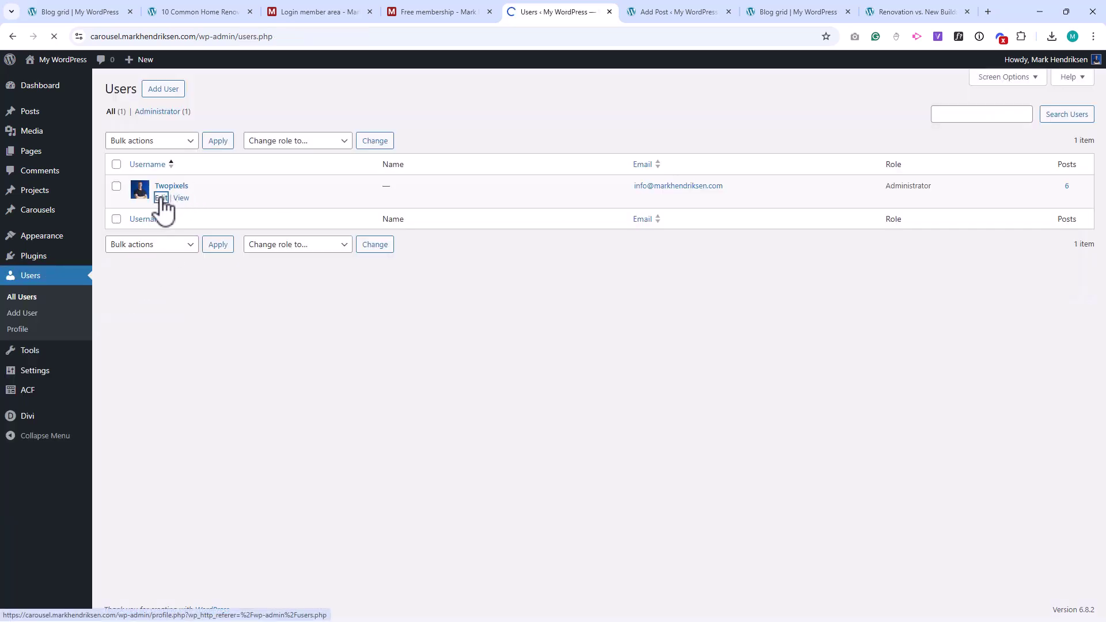
pyautogui.scroll(-5, 185, 247)
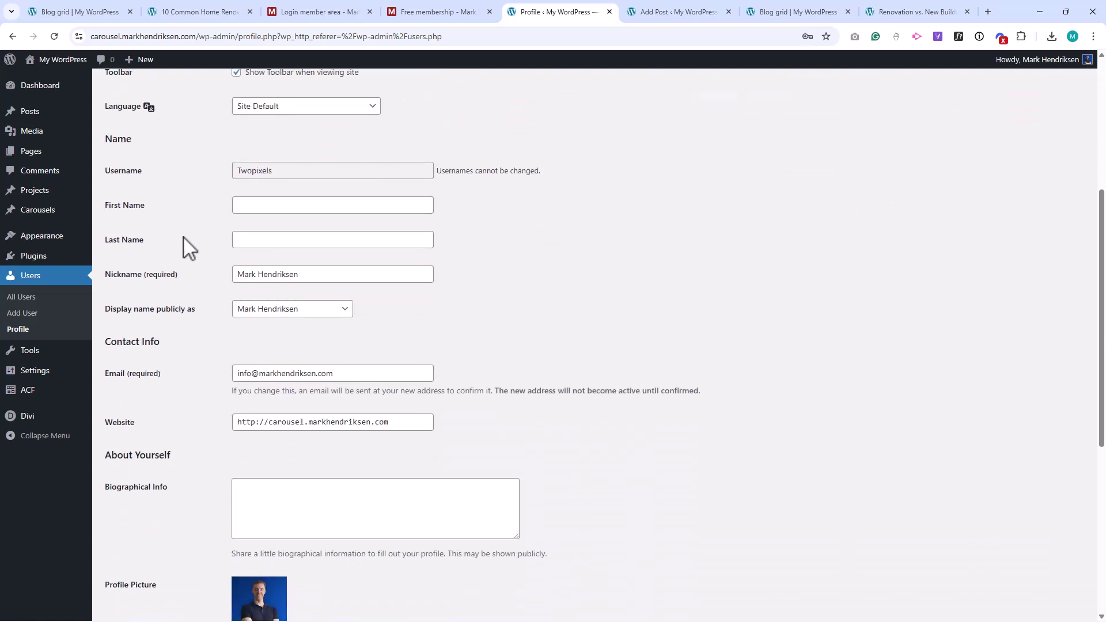
pyautogui.scroll(-4, 190, 248)
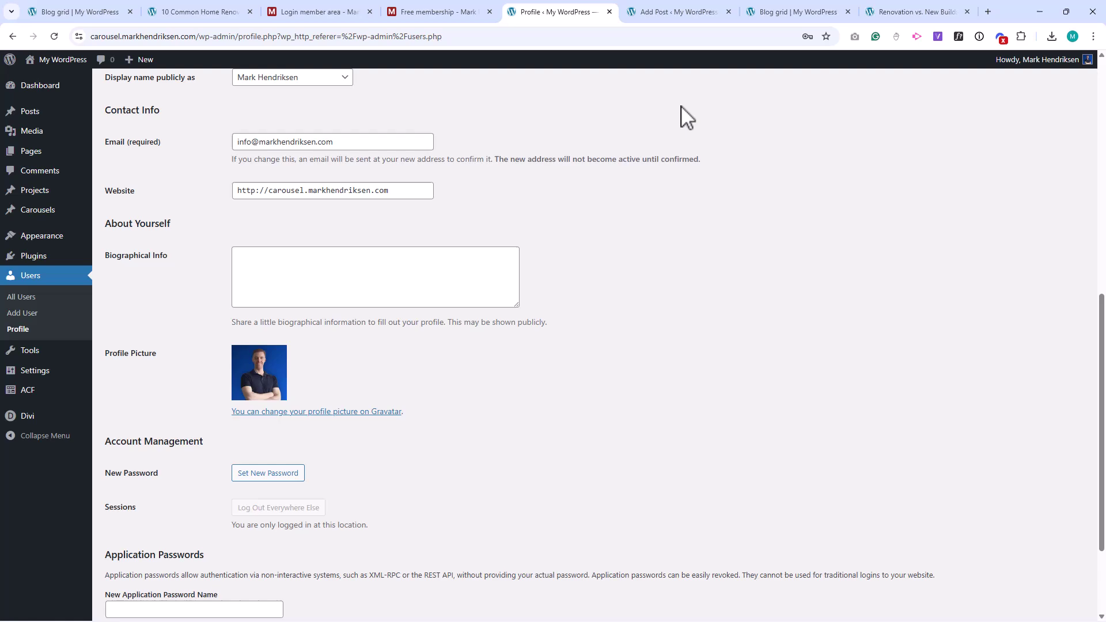
# Return to the Blog grid tab and scroll to the post cards with categories and authors
pyautogui.click(786, 13)
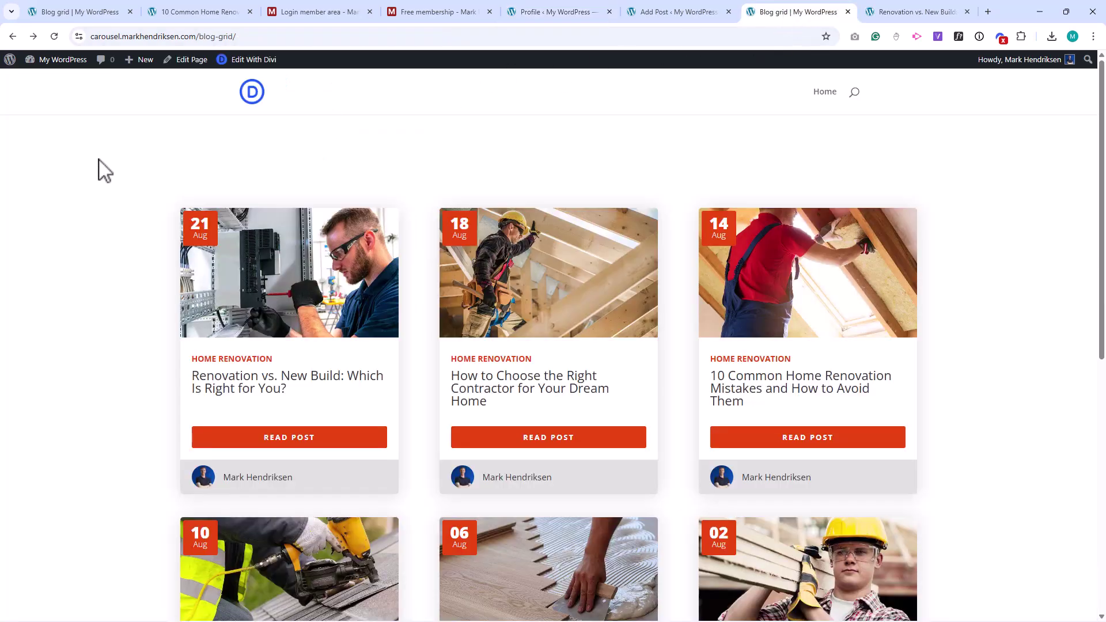
pyautogui.scroll(-1, 99, 161)
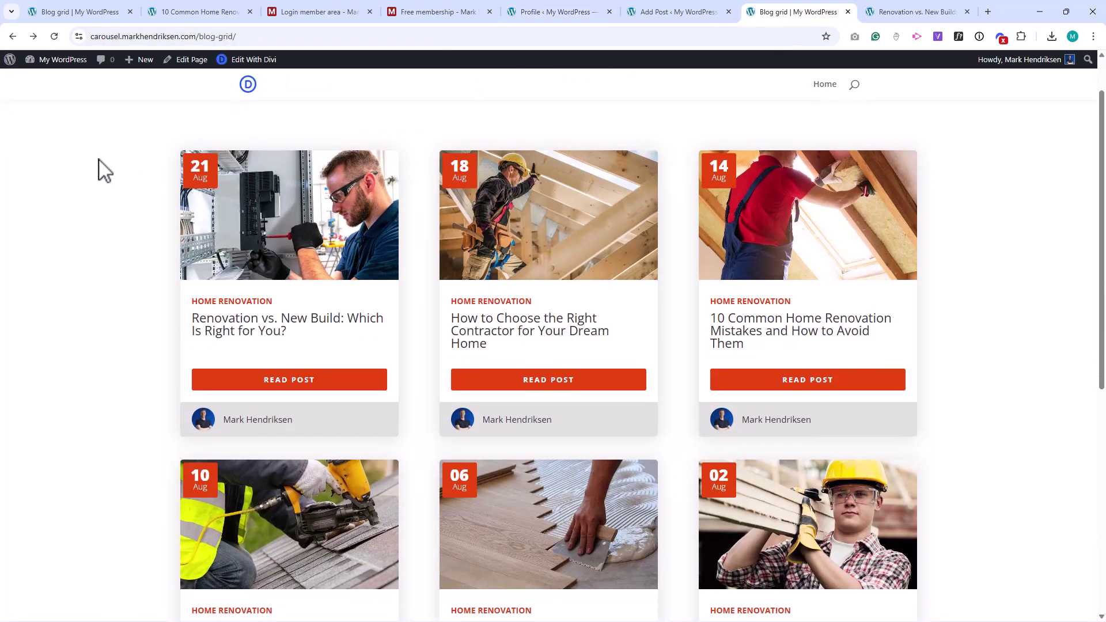